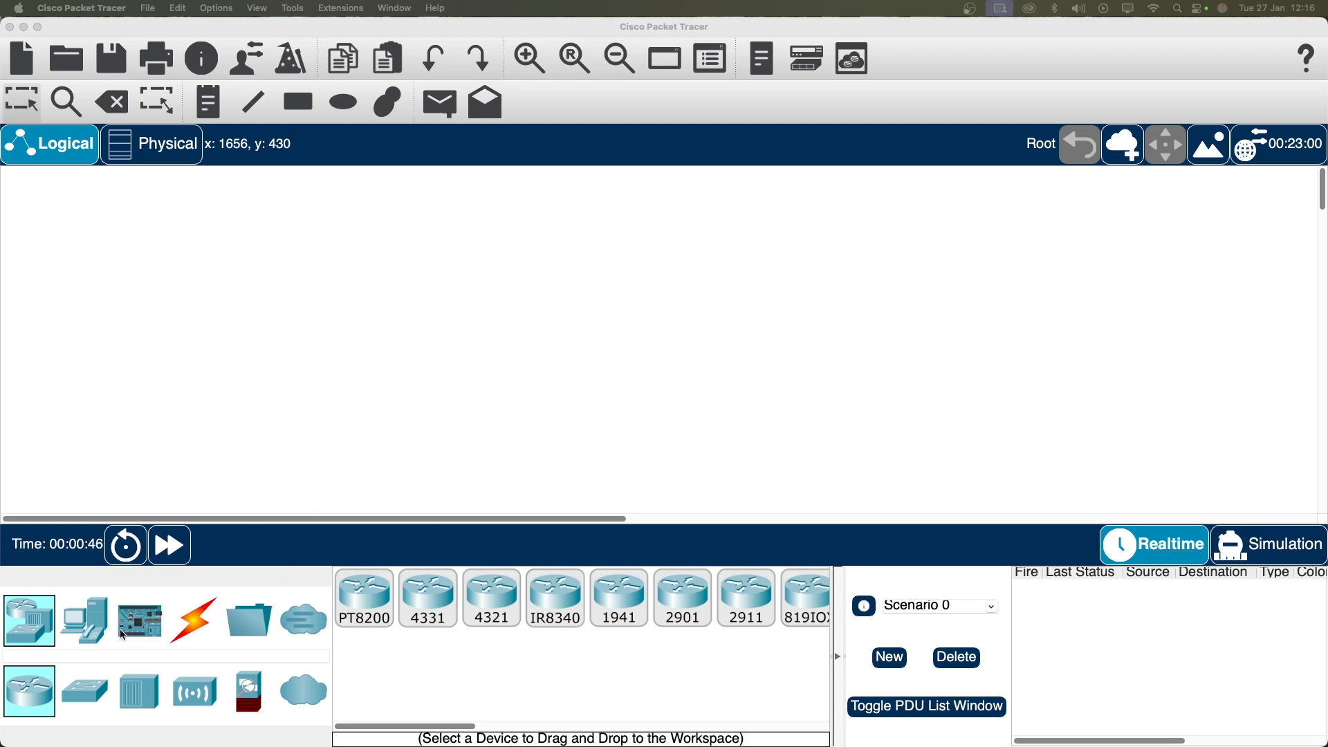
Step: Place a server and two PCs (PC0, PC1) on the workspace and arrange them
click(85, 620)
click(492, 598)
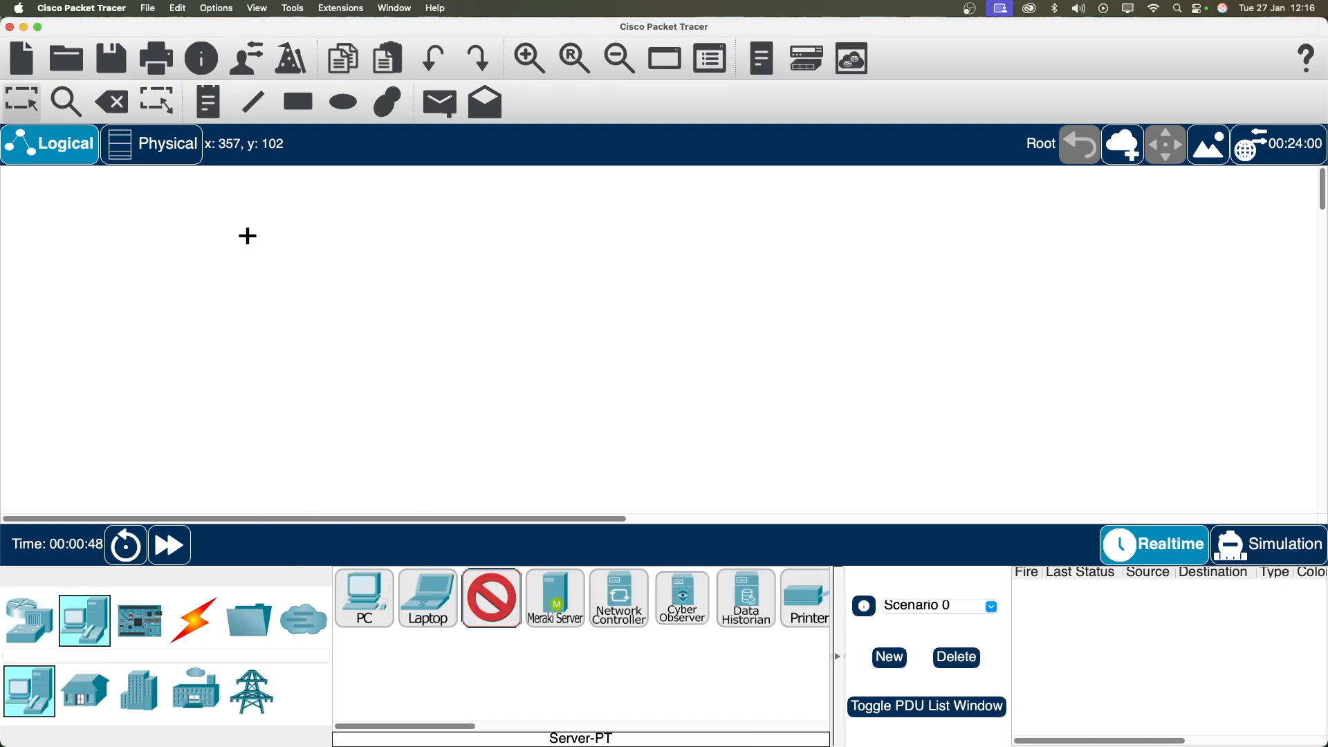
click(178, 222)
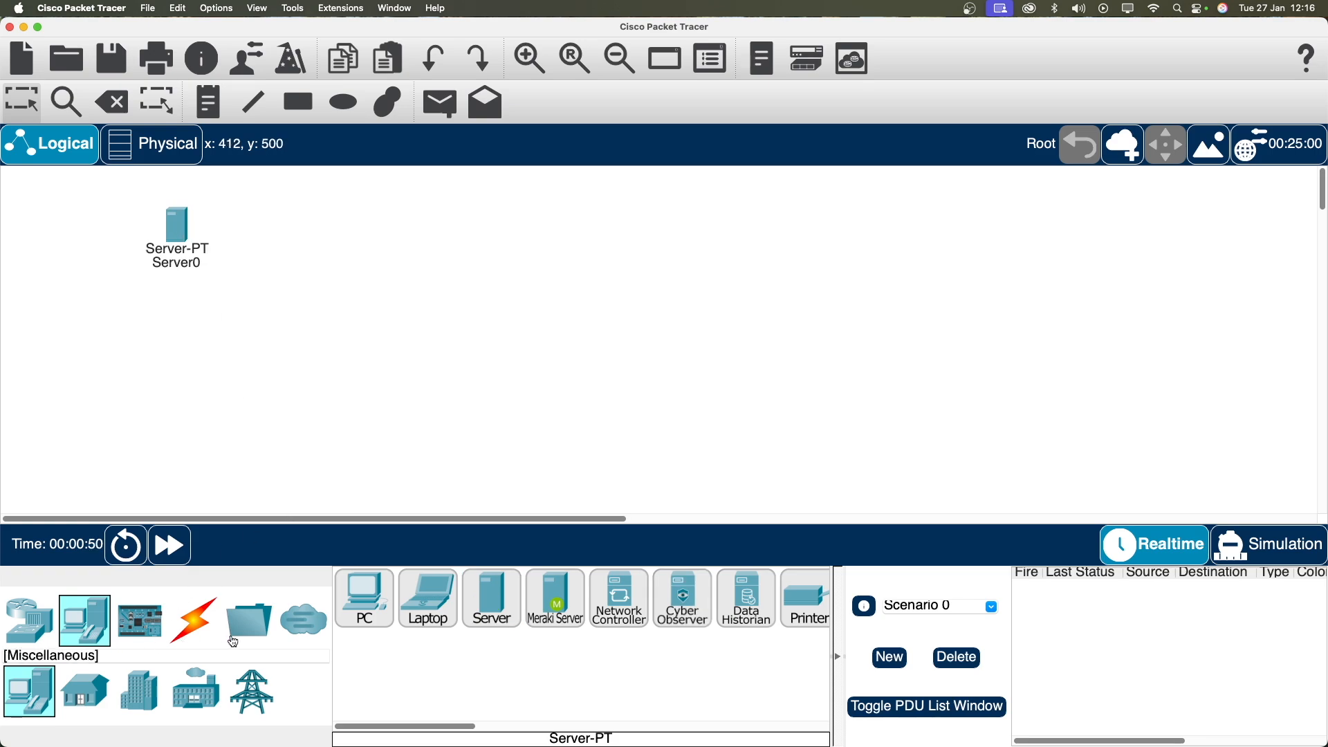
click(364, 598)
click(201, 377)
click(381, 592)
click(334, 387)
drag(176, 228, 210, 230)
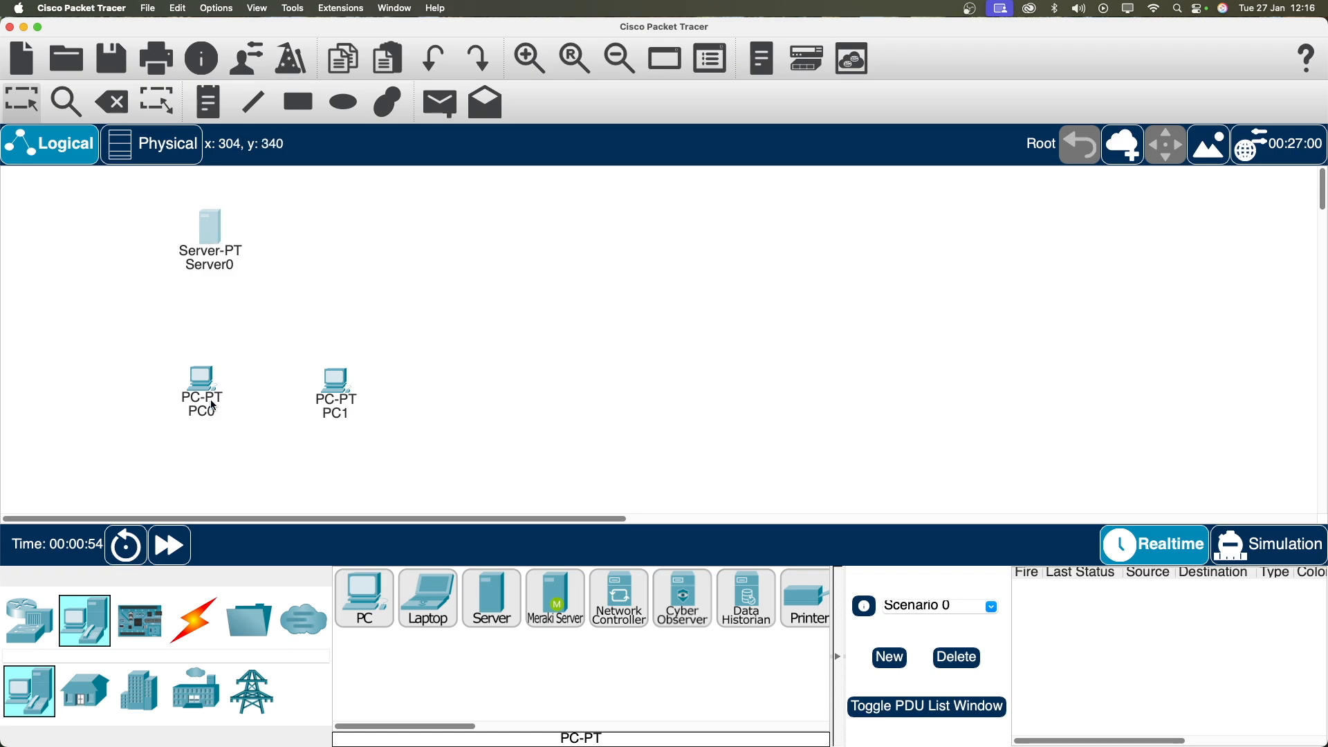
drag(210, 401, 201, 429)
drag(342, 396, 353, 433)
drag(200, 424, 202, 450)
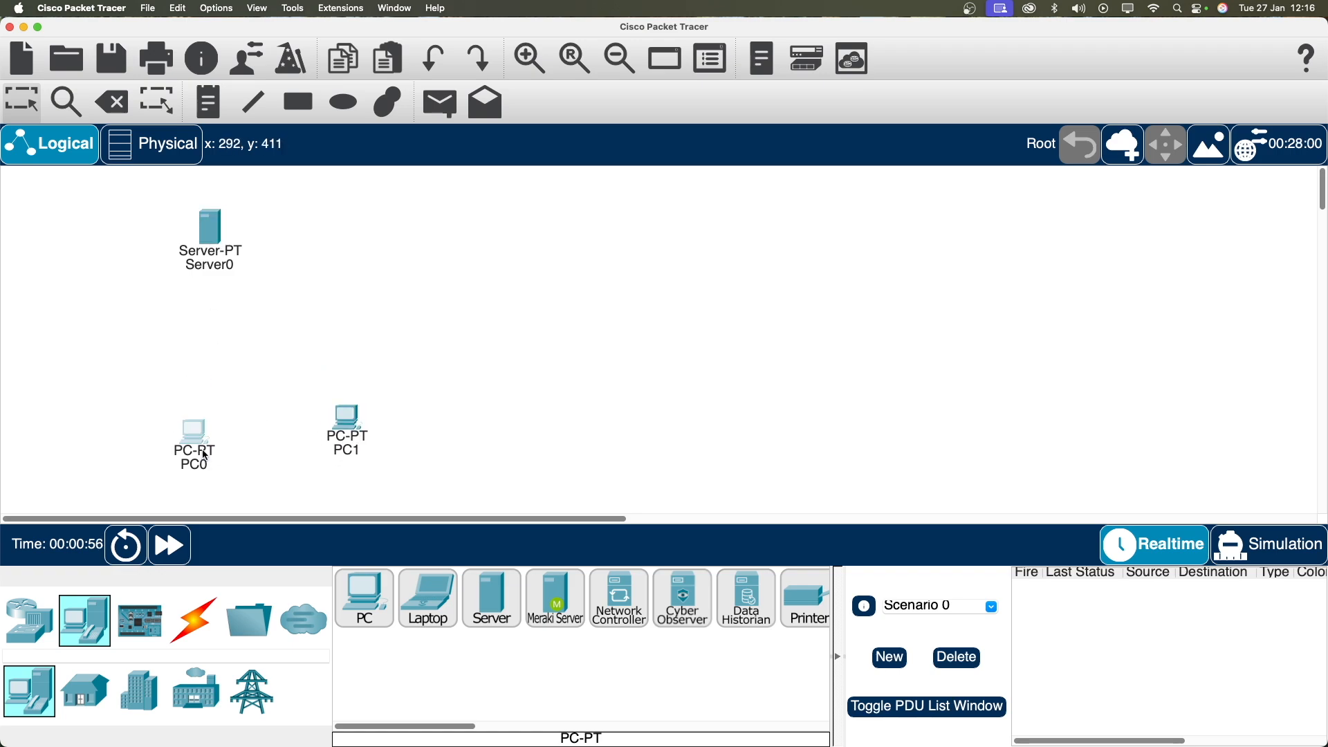
Step: Add a 2960 switch between the server and PCs and tidy the layout
click(30, 620)
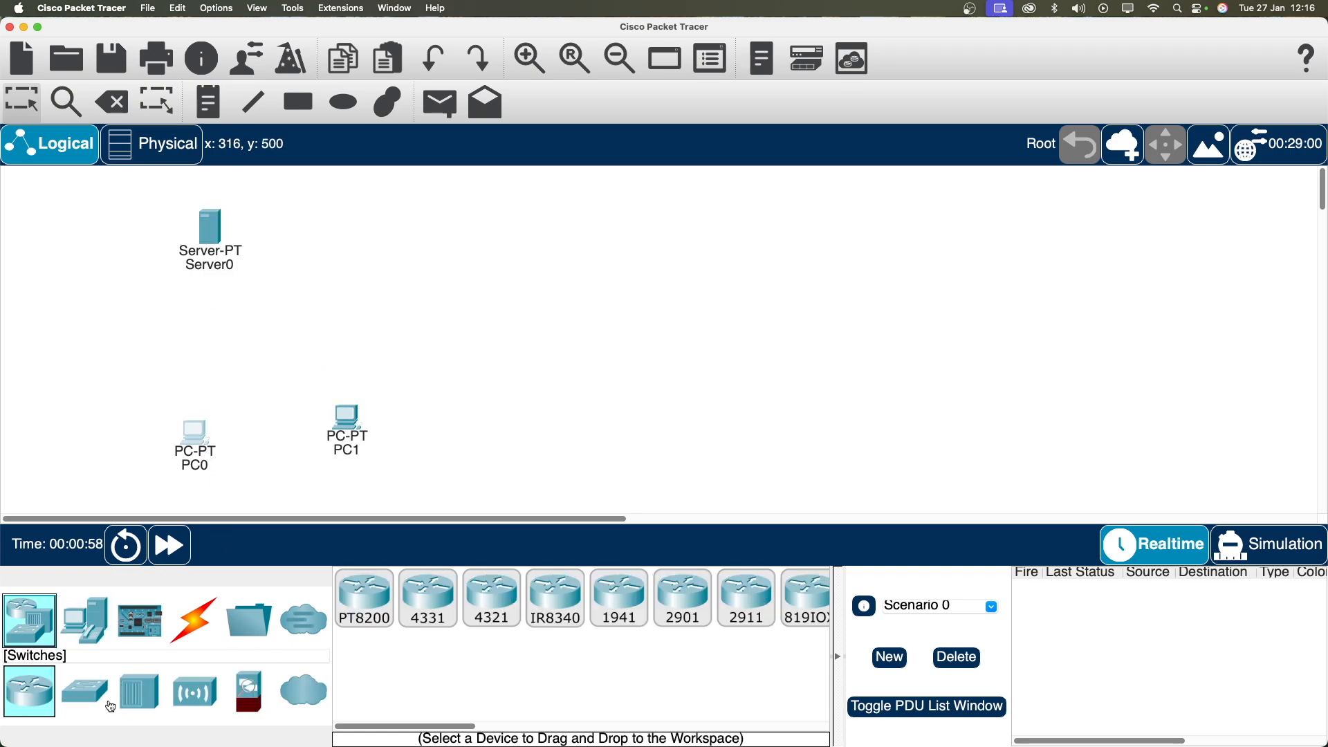
click(84, 691)
drag(365, 596, 289, 331)
drag(349, 415, 352, 428)
drag(216, 233, 159, 241)
click(193, 620)
Step: Cable PC0 and PC1 FastEthernet0 ports to Switch0 with copper straight-through links
click(492, 598)
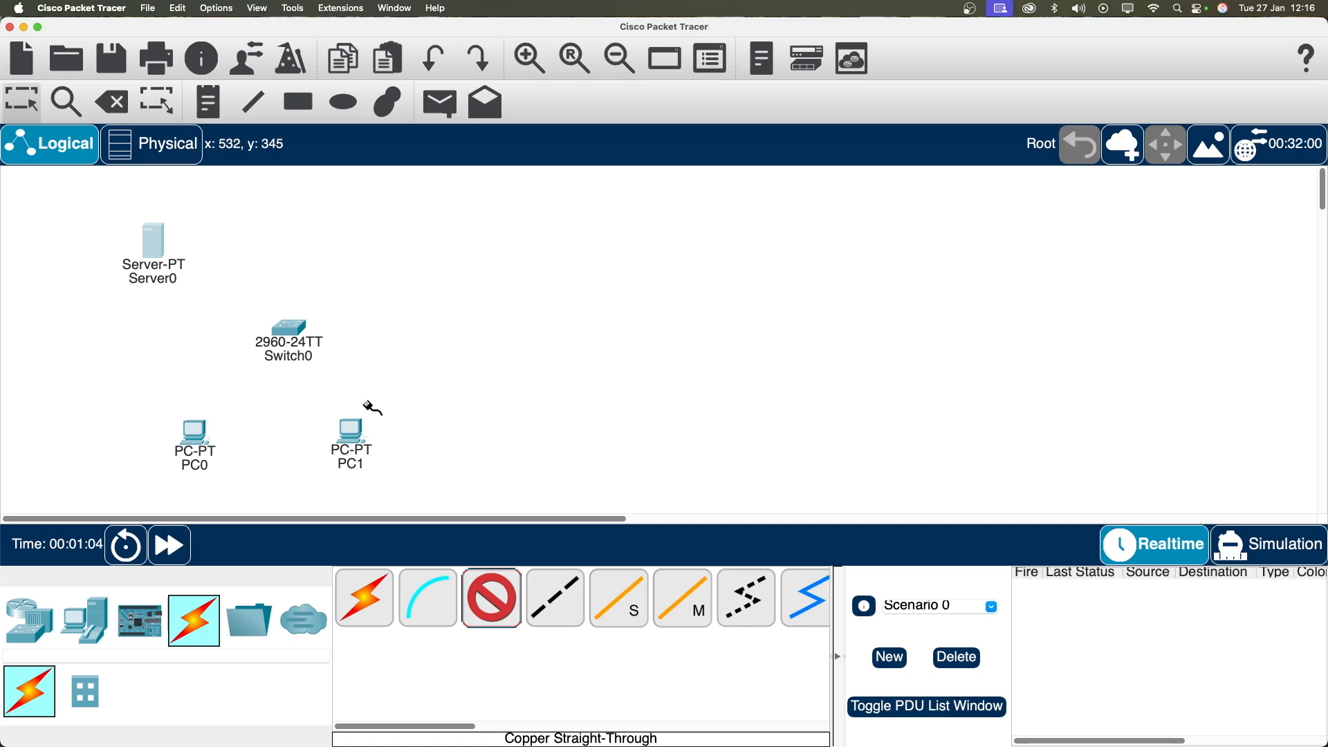
click(204, 443)
click(276, 498)
click(289, 330)
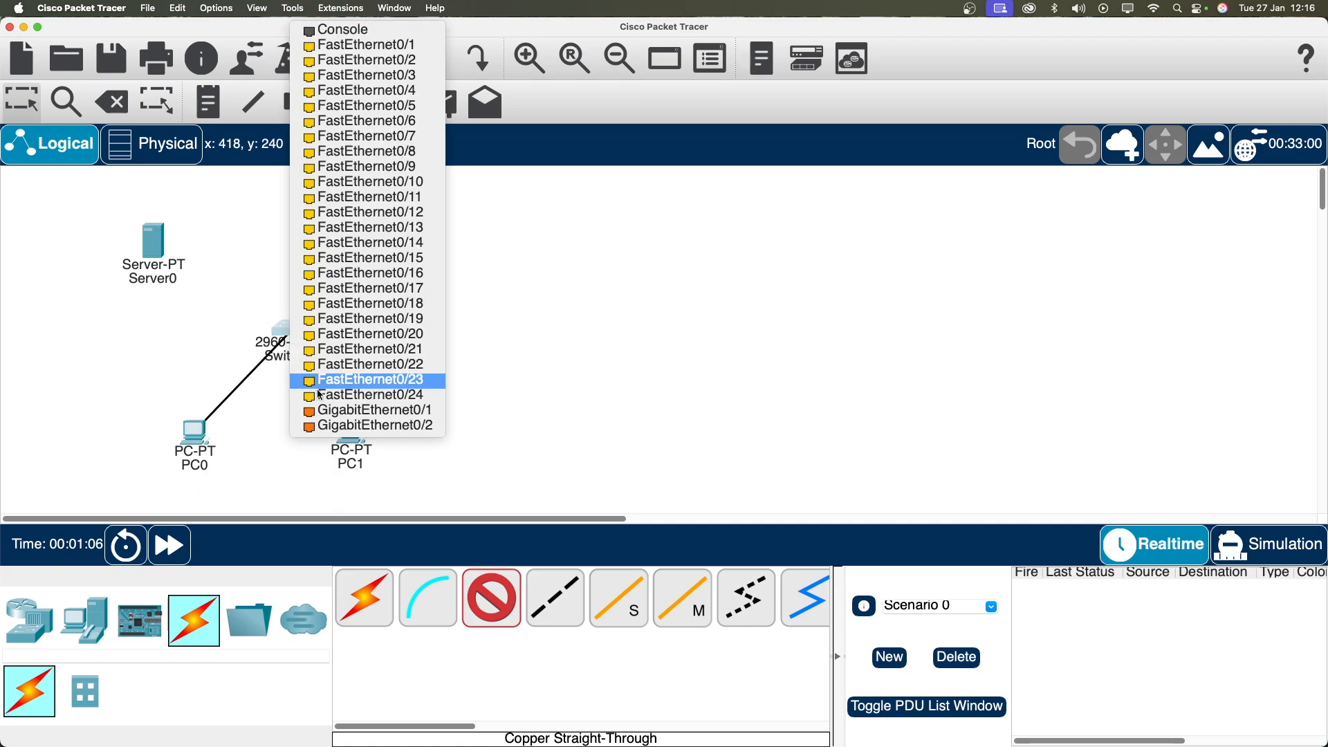
click(361, 45)
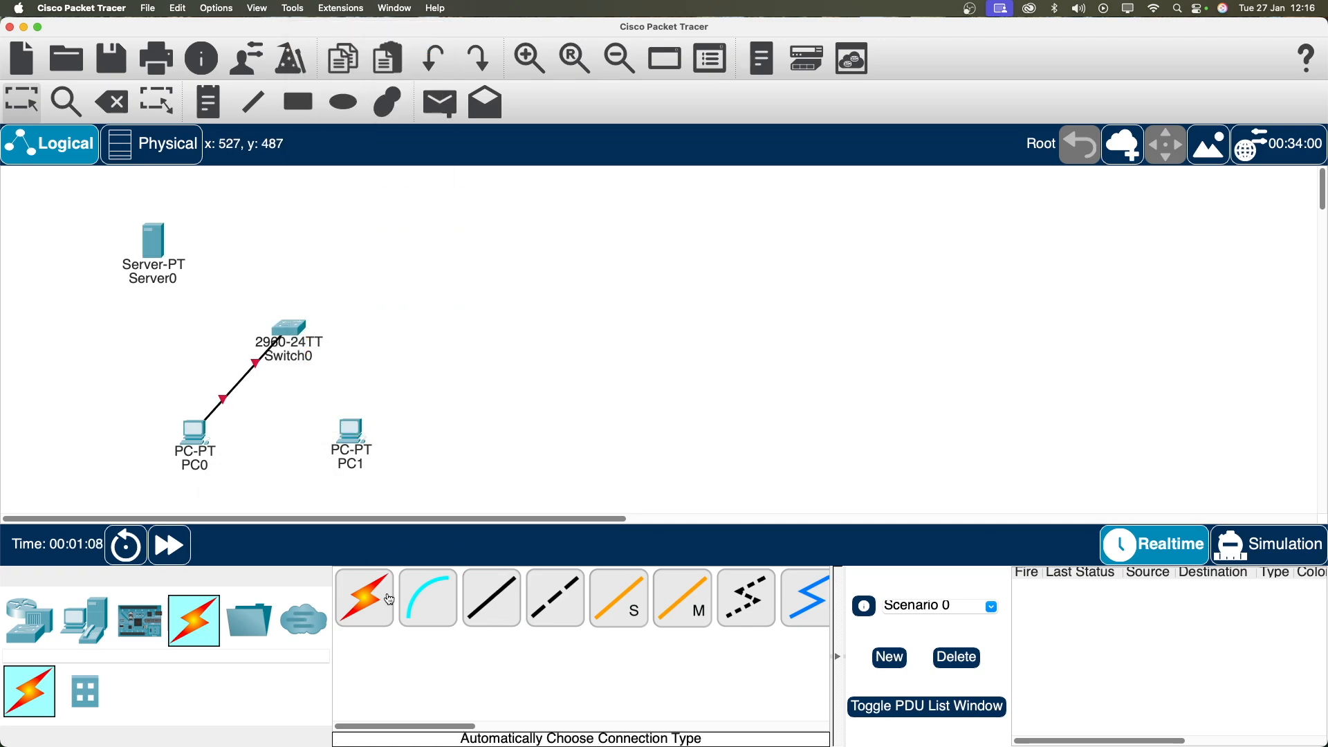
click(492, 598)
click(351, 440)
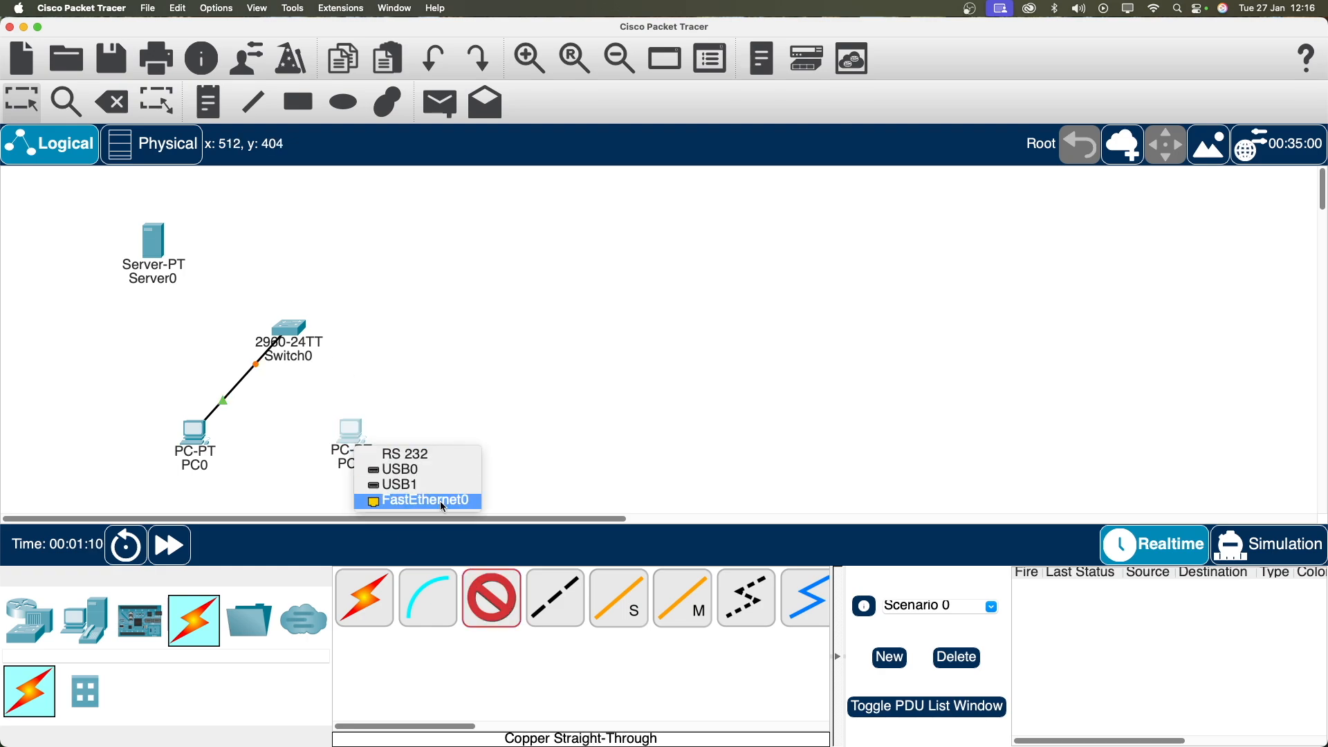
click(443, 501)
click(290, 327)
click(346, 351)
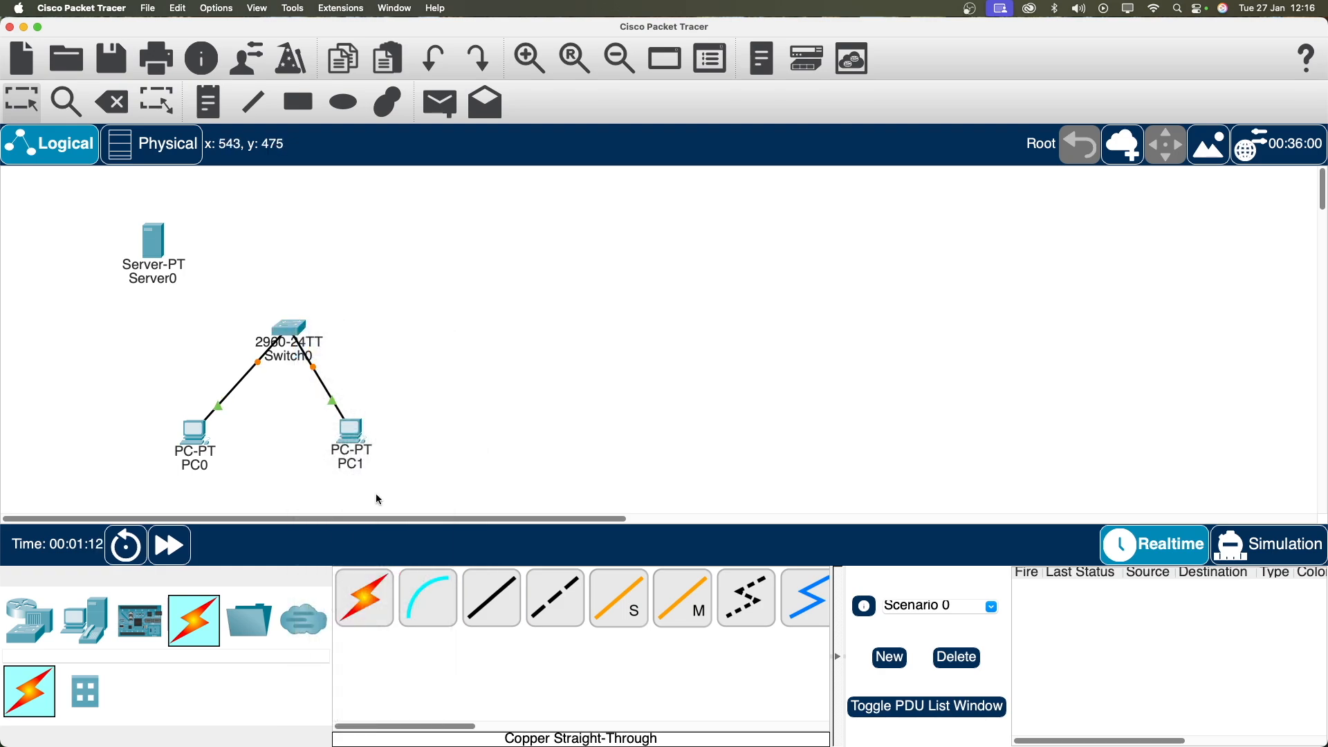
Step: Cable Server0 FastEthernet0 to Switch0 FastEthernet0/24, then fast-forward time so links turn green
click(489, 609)
click(151, 247)
click(243, 257)
click(290, 329)
click(370, 670)
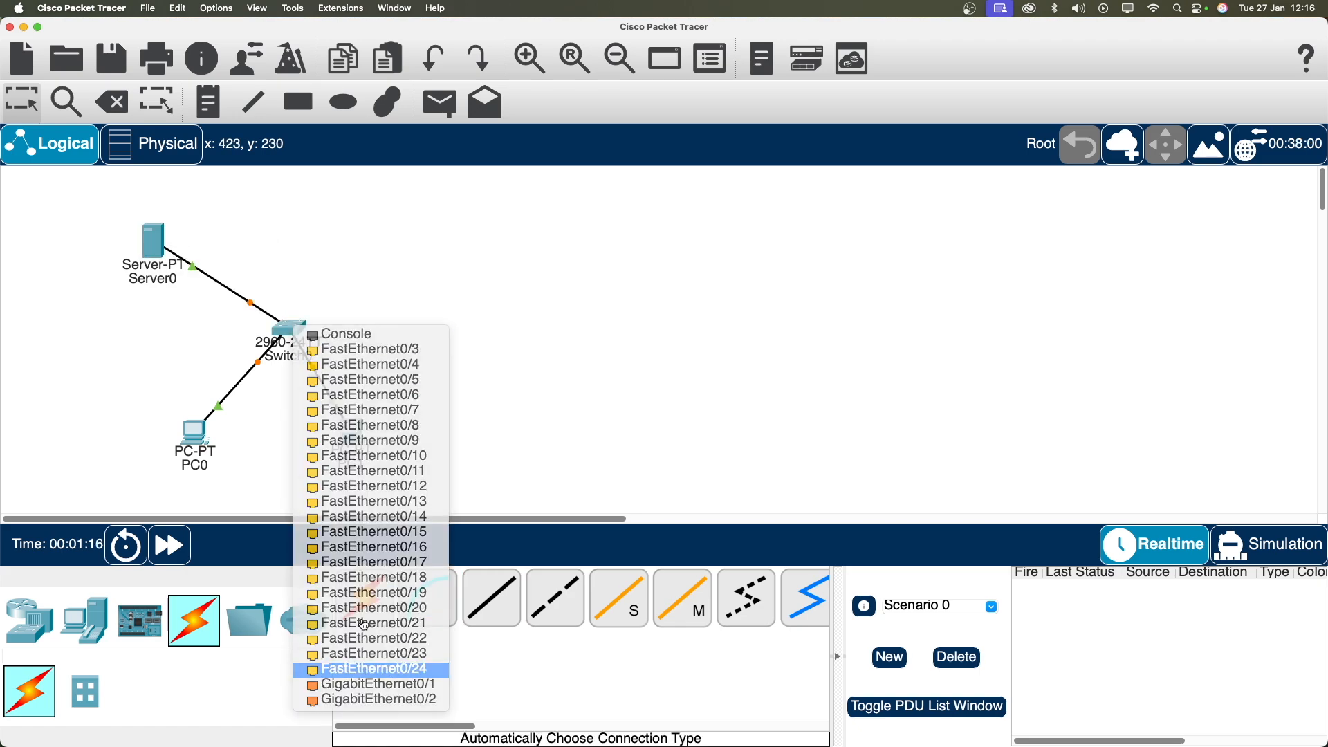
drag(279, 359, 292, 325)
click(188, 555)
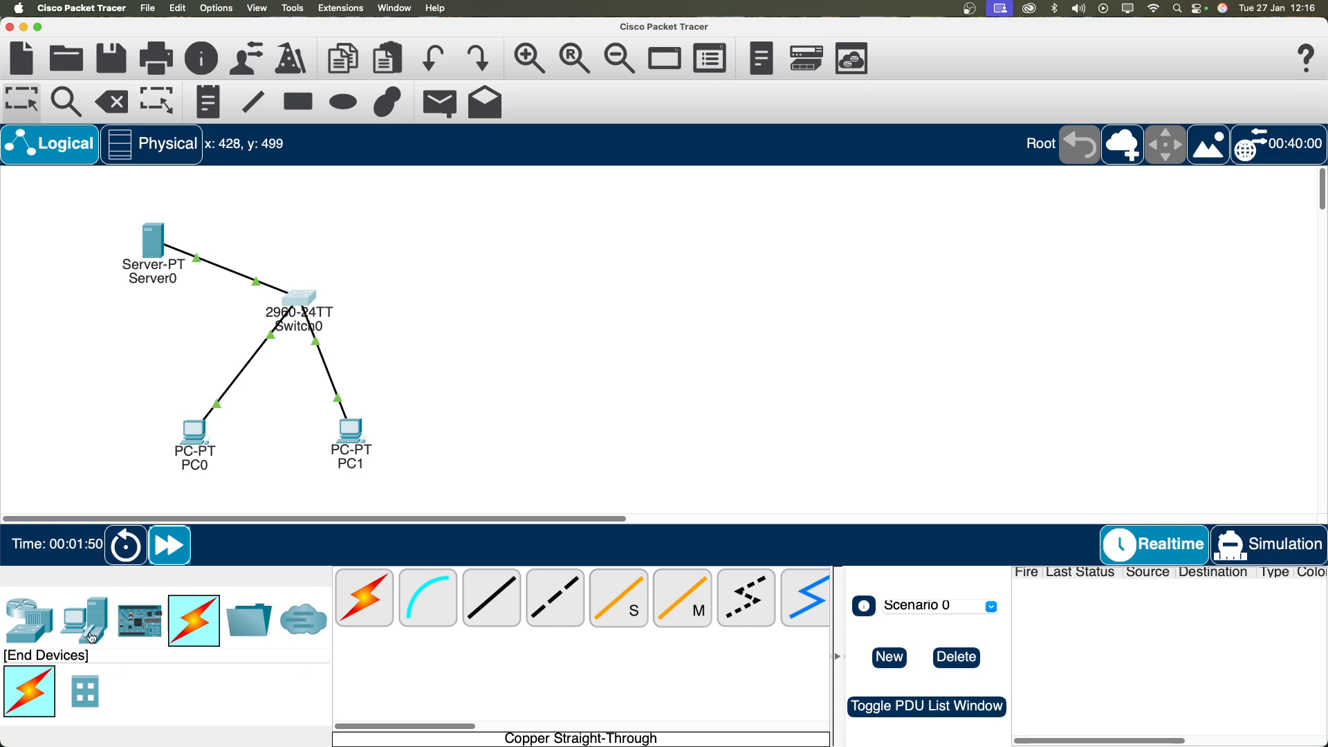
Step: Add an AP-PT access point from Wireless Devices to the workspace
click(92, 638)
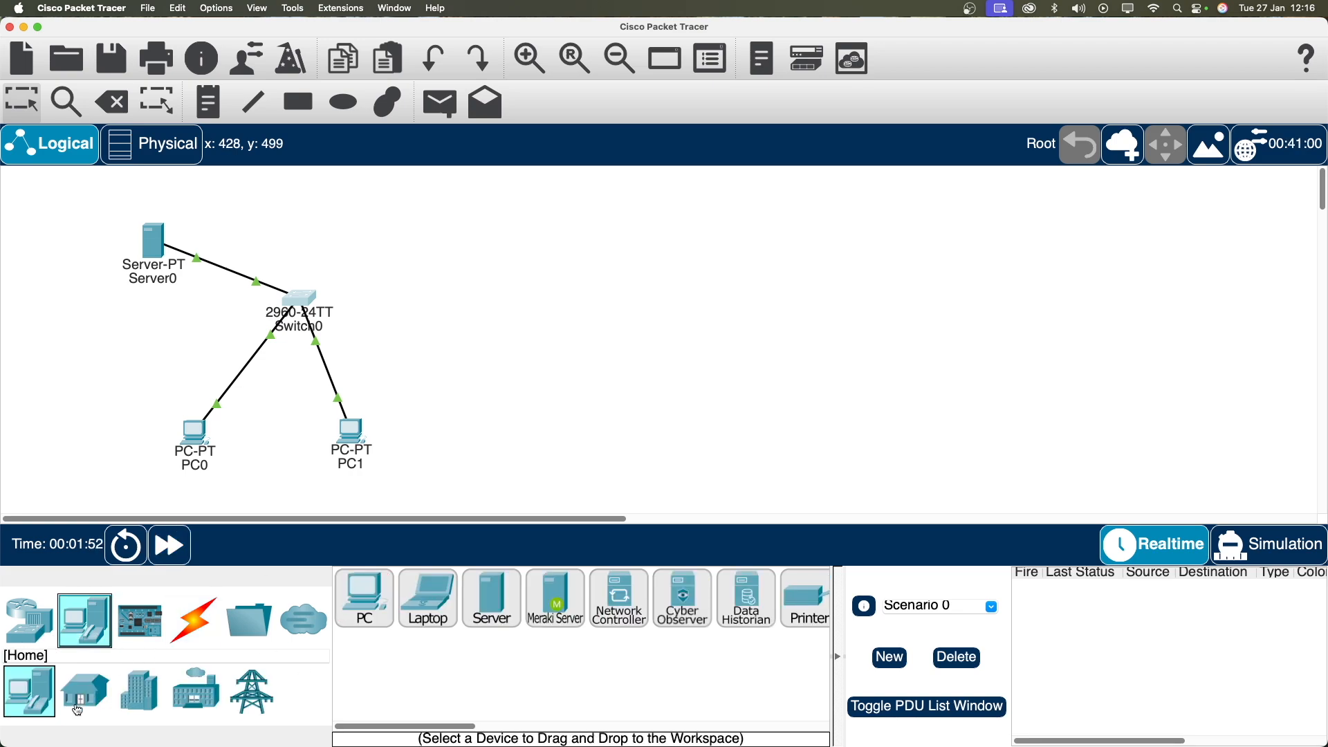
click(28, 620)
click(139, 692)
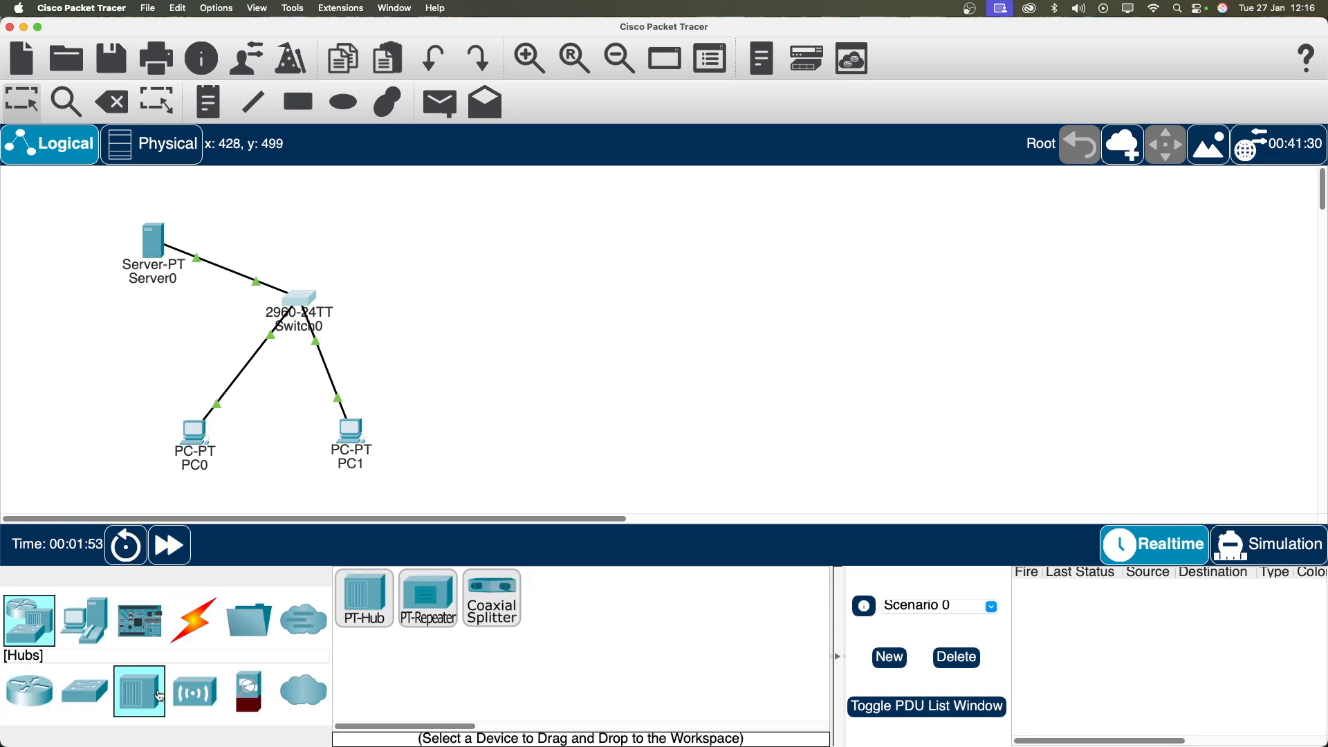
click(196, 692)
drag(476, 723, 536, 729)
drag(554, 598, 500, 301)
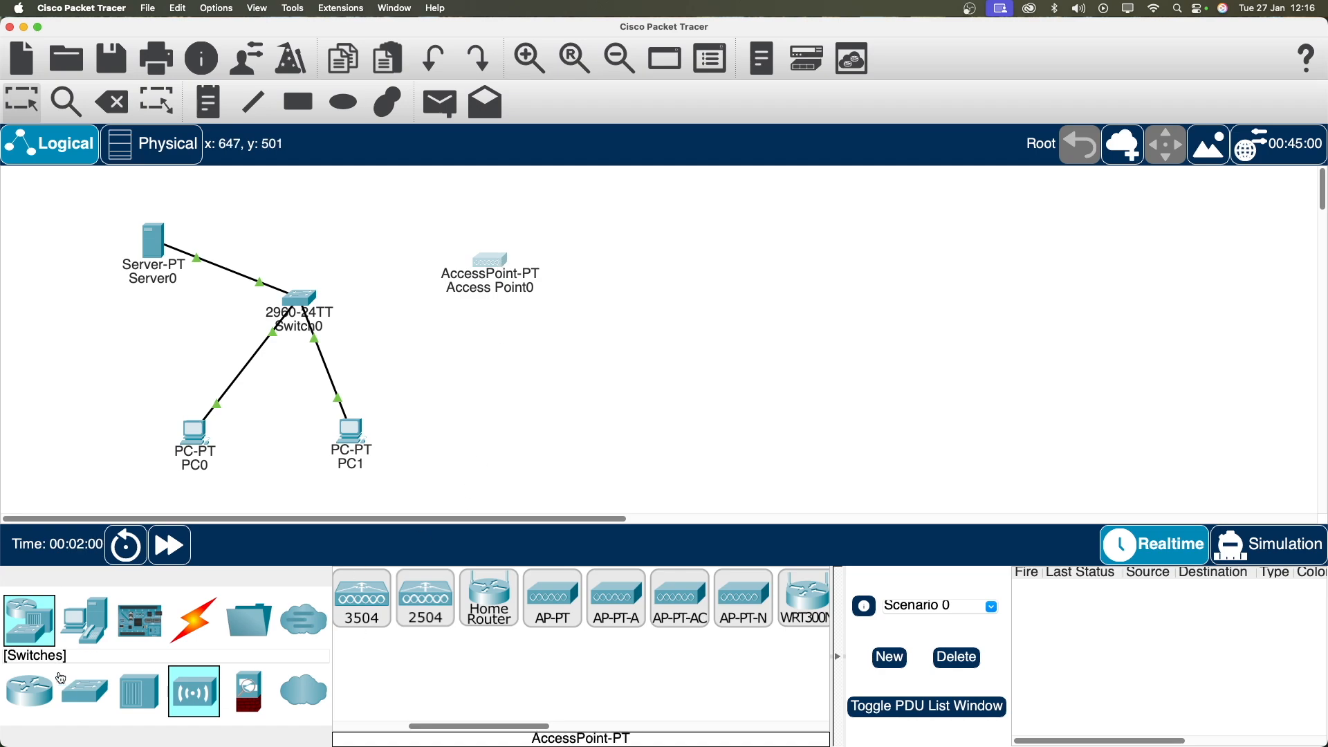
Step: Add a Laptop from End Devices and nudge Access Point0 slightly up
click(35, 689)
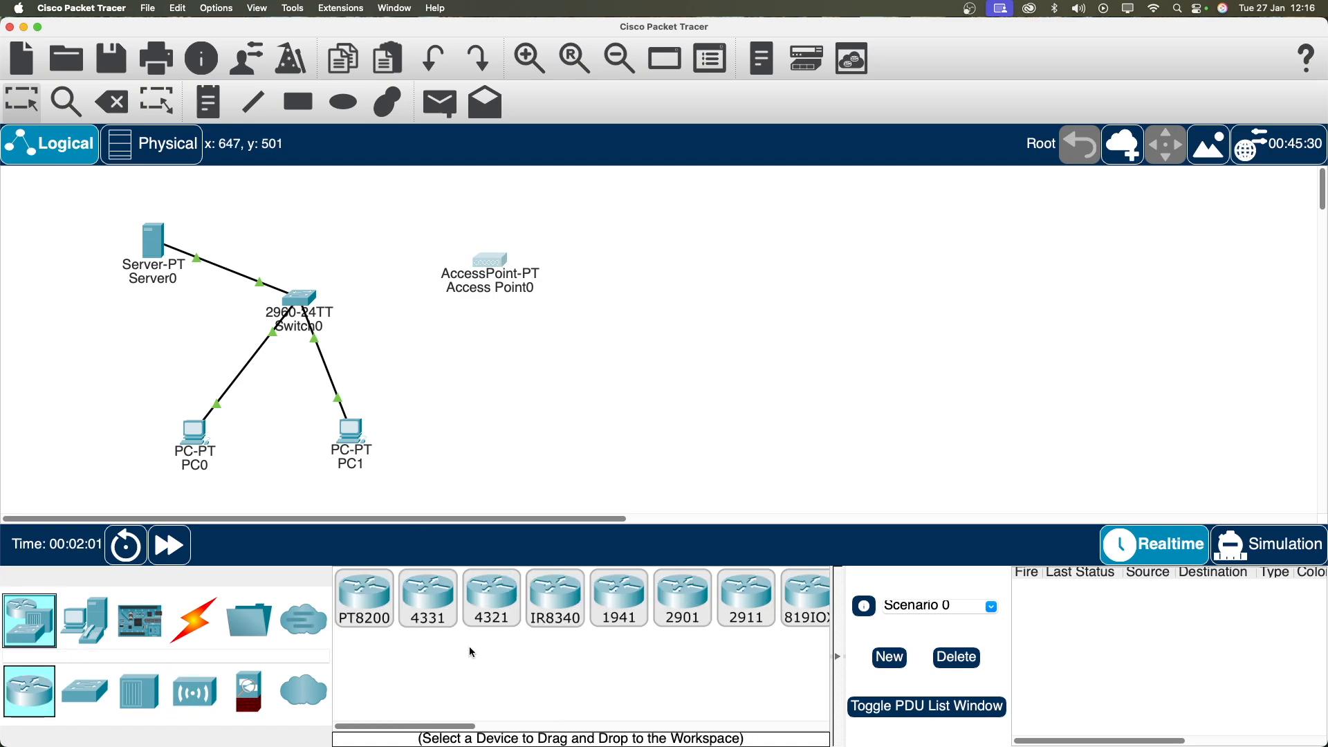
click(90, 624)
drag(429, 599, 592, 387)
drag(495, 280, 496, 261)
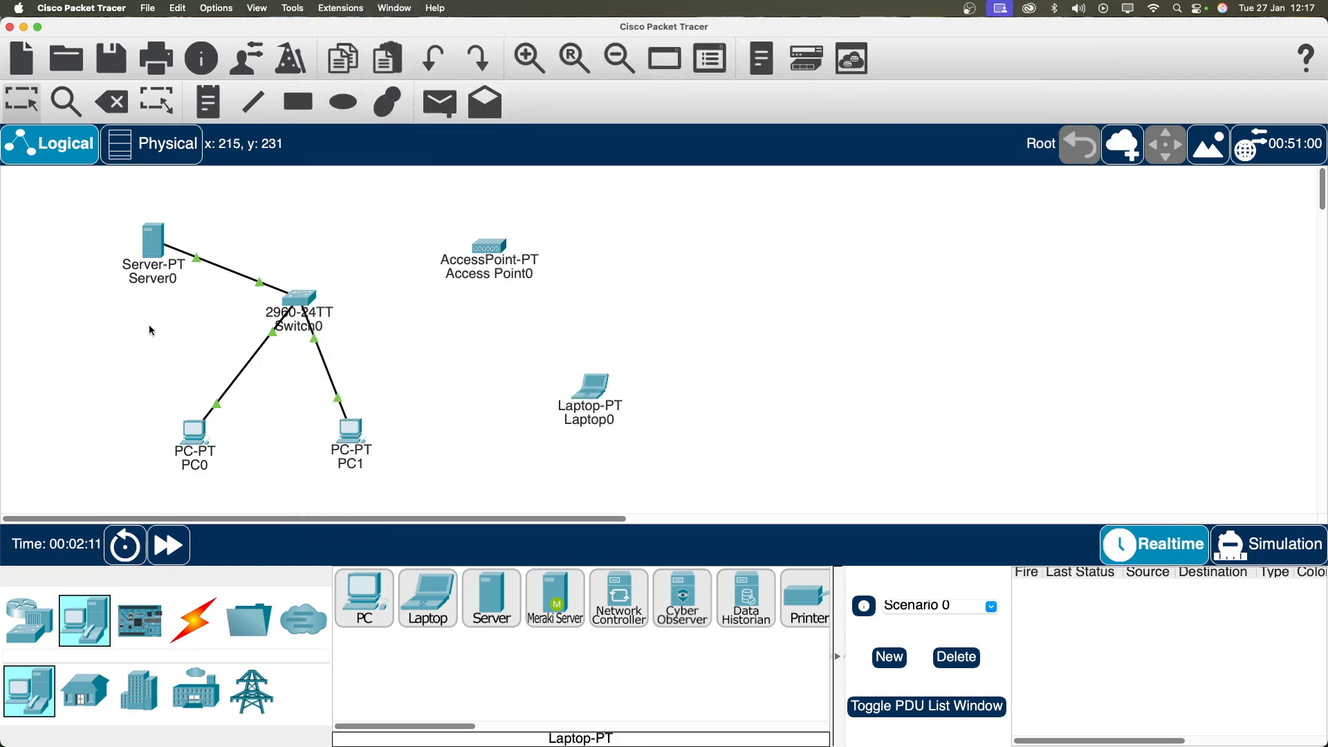
Step: Give Server0's FastEthernet0 the IPv4 address 192.168.1.1 with the default mask 255.255.255.0
mouse_move(152, 247)
click(153, 248)
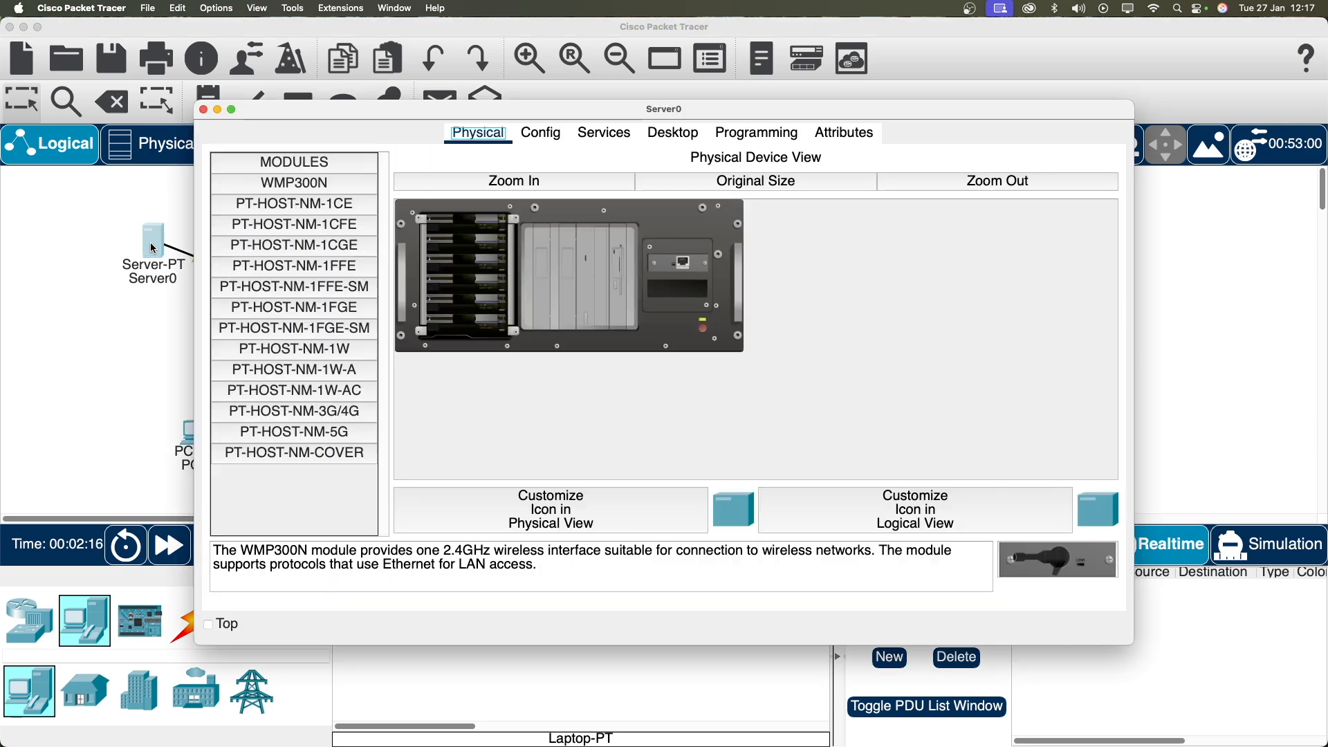
click(538, 148)
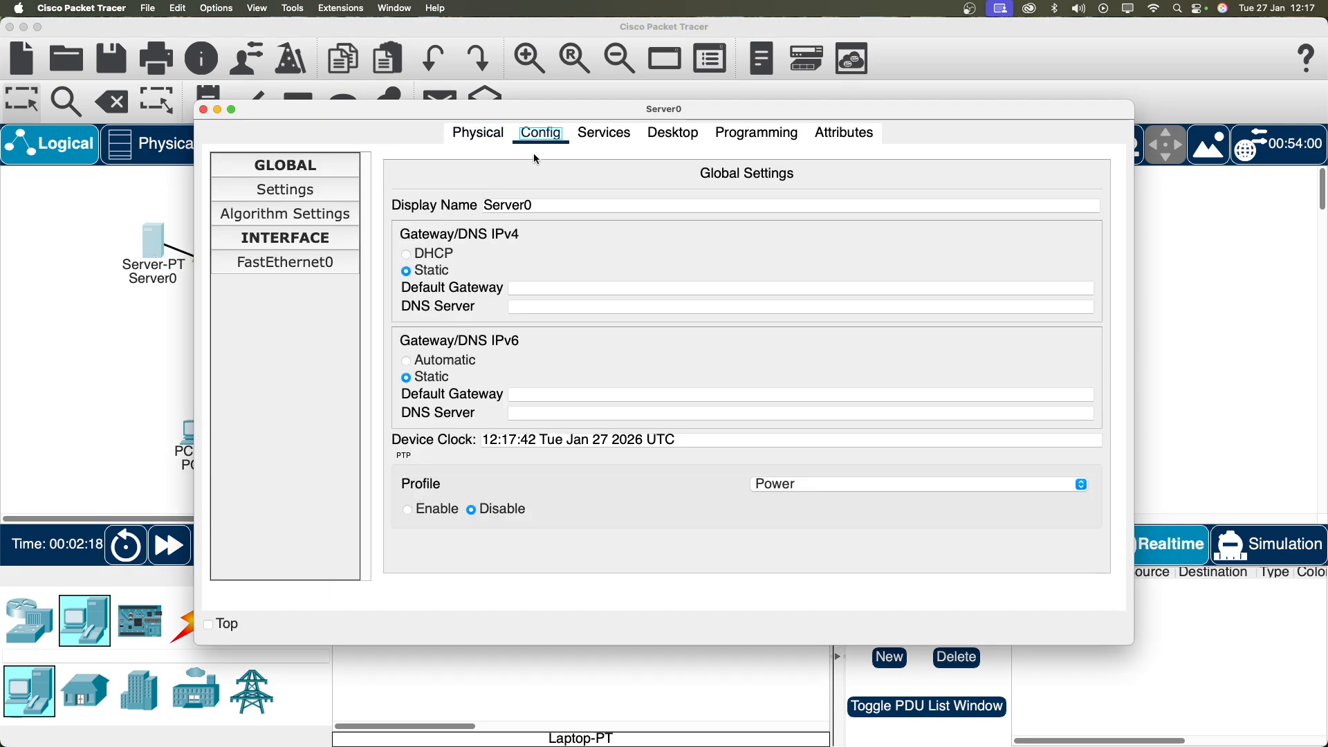
click(297, 266)
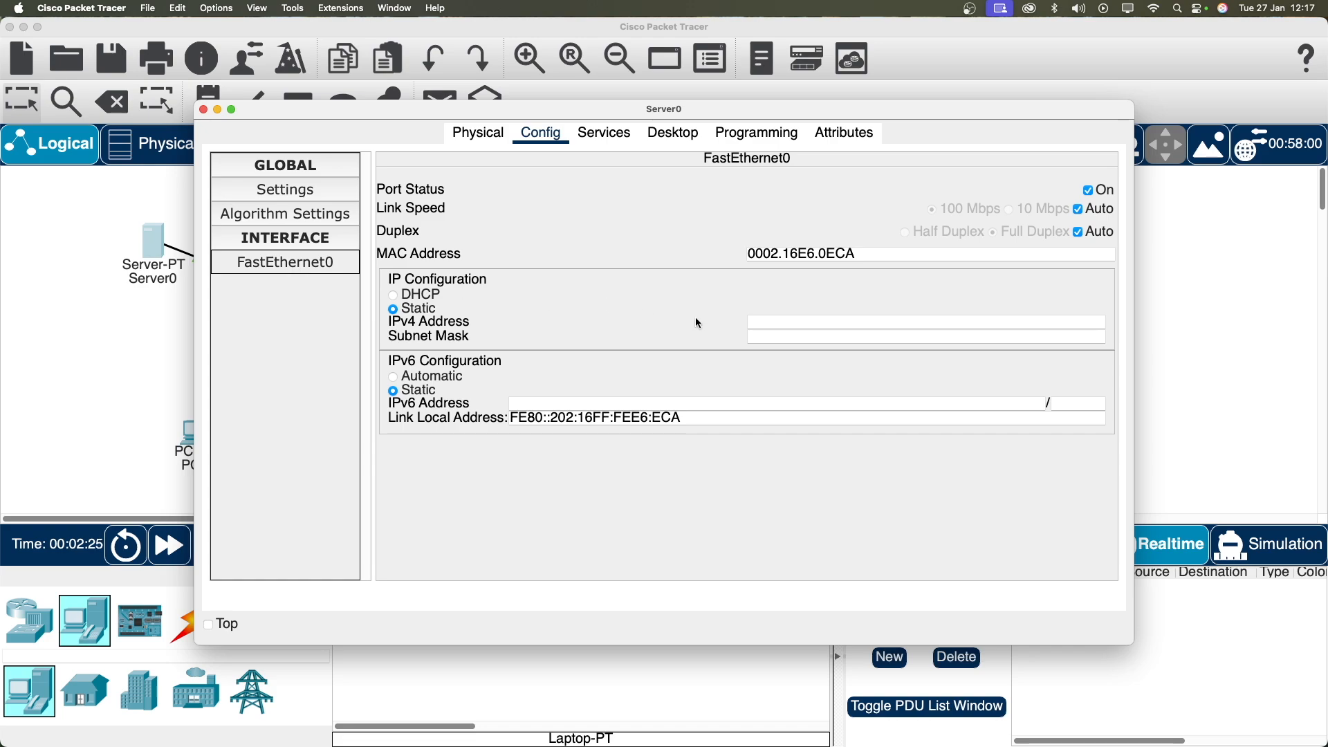
click(786, 325)
text(192.168)
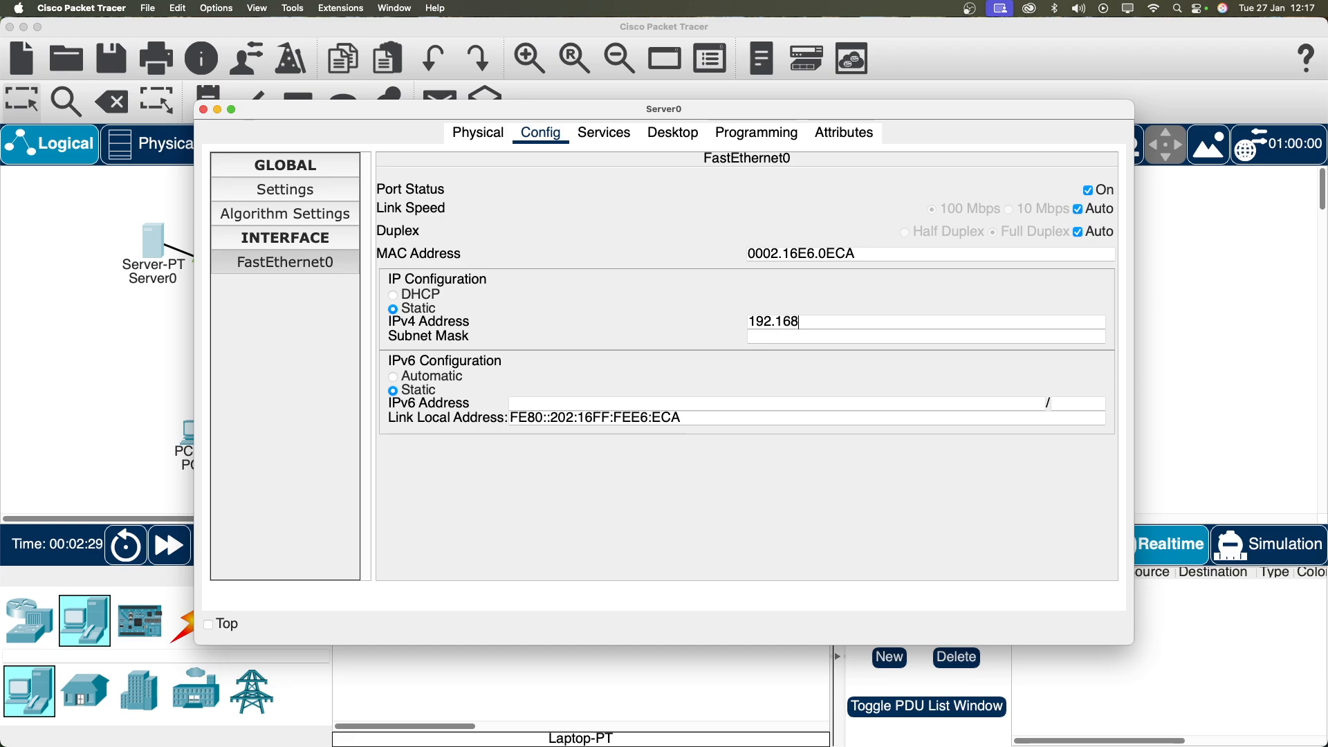
text(.1.1)
key(Tab)
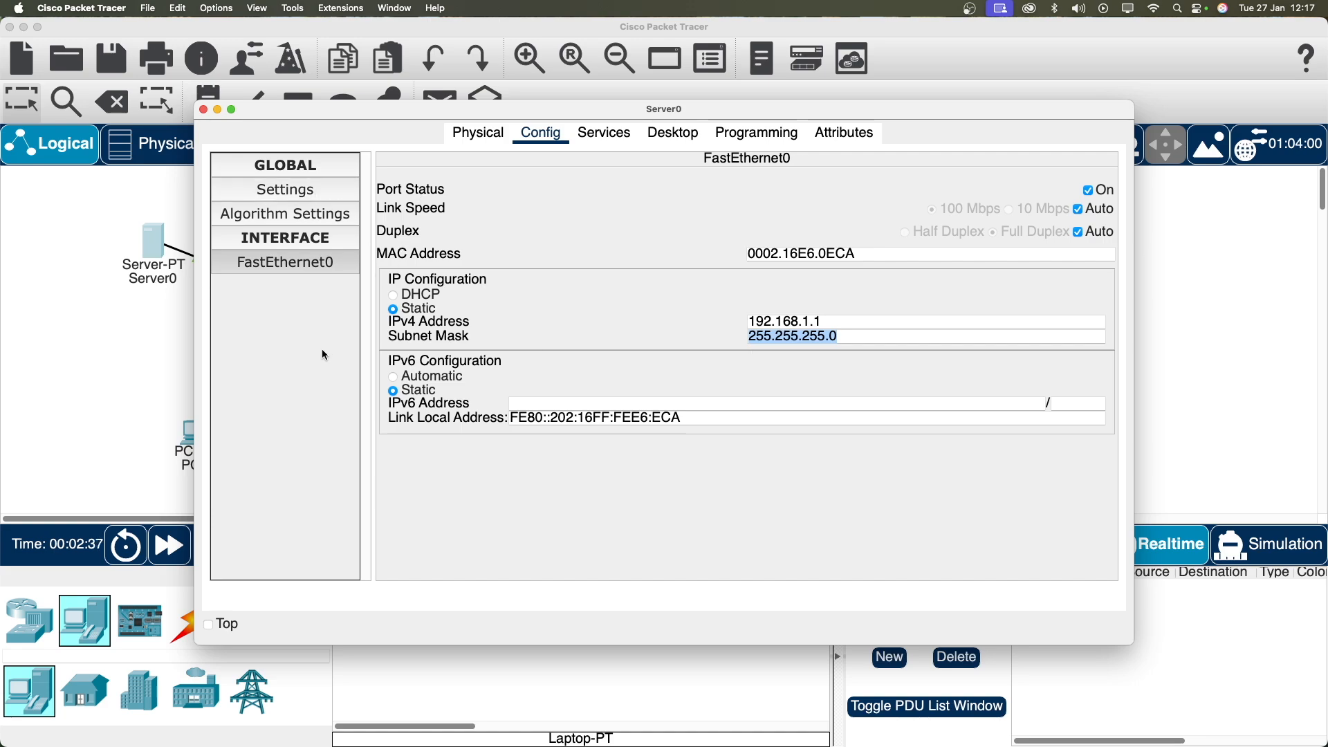
click(626, 143)
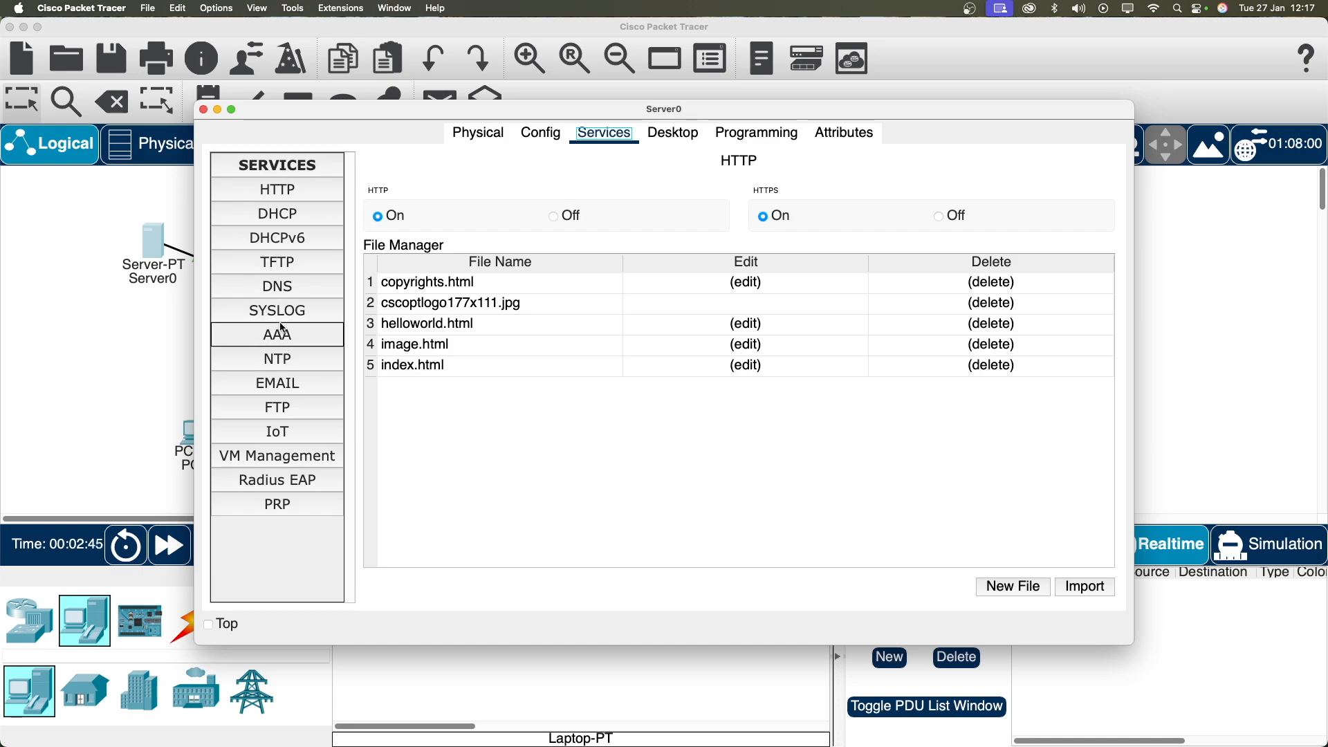
Step: Enable Server0 DHCP, saving serverPool with start 192.168.1.10 and 30 maximum users
click(292, 222)
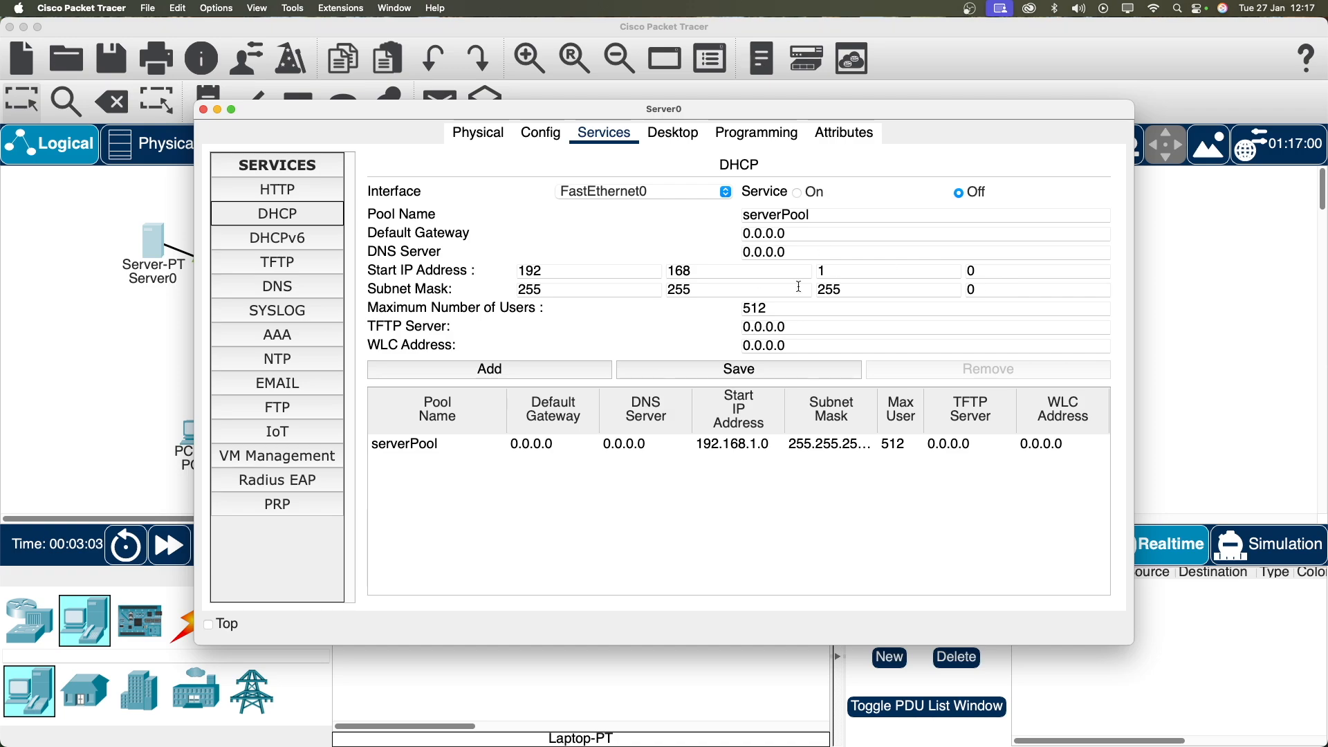
click(803, 198)
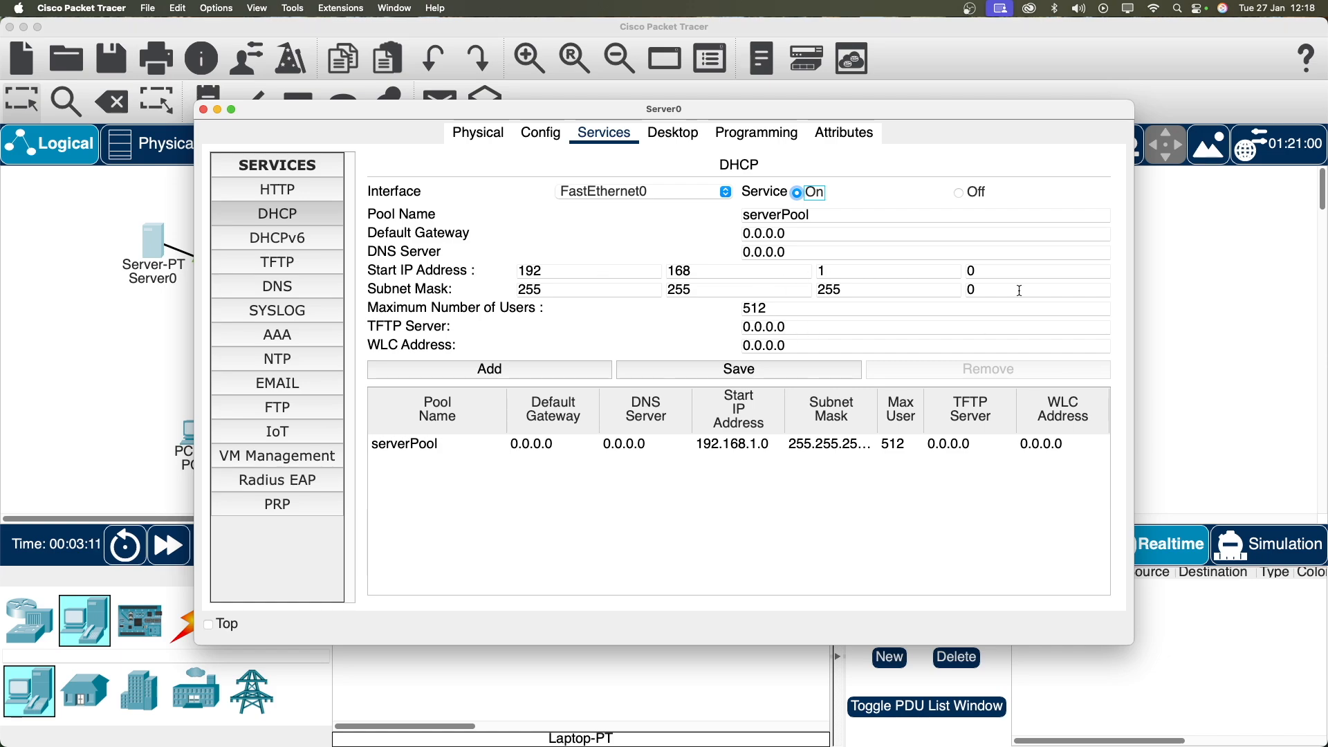
drag(1016, 276, 939, 274)
text(1)
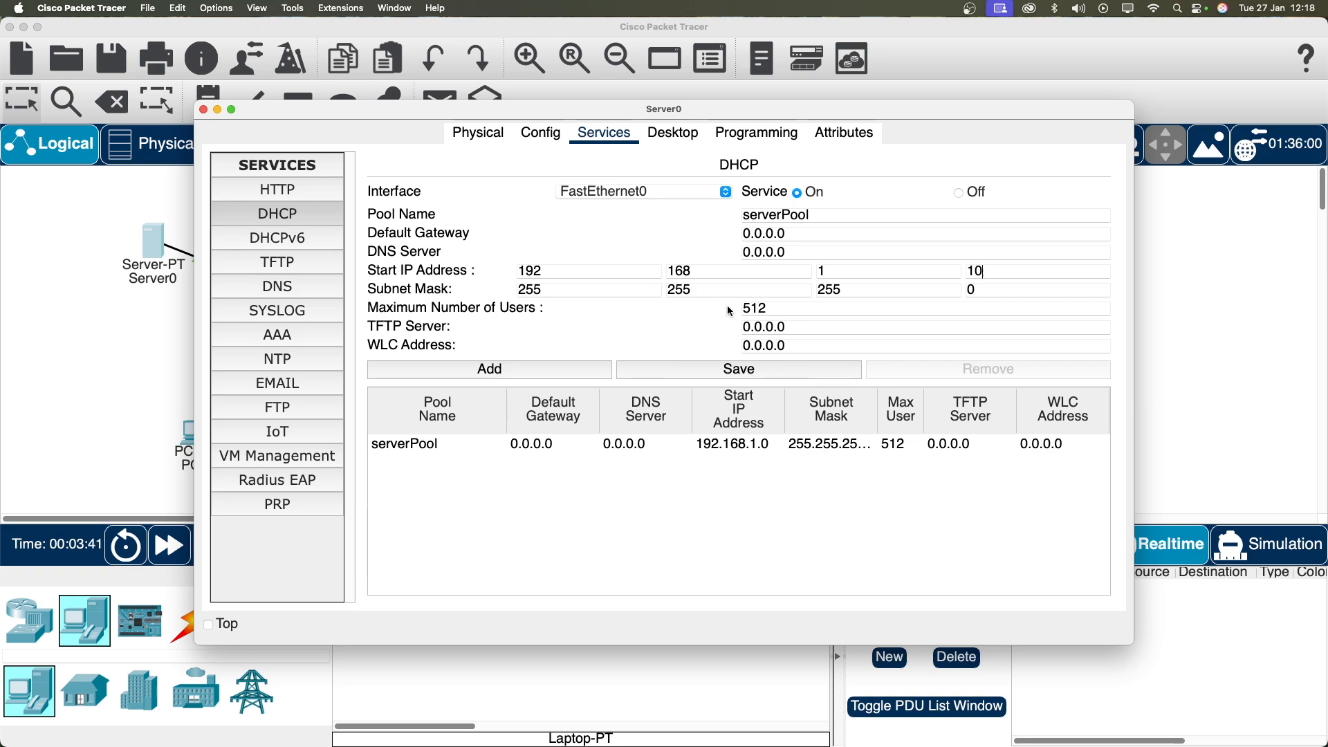
drag(789, 312, 724, 316)
text(30)
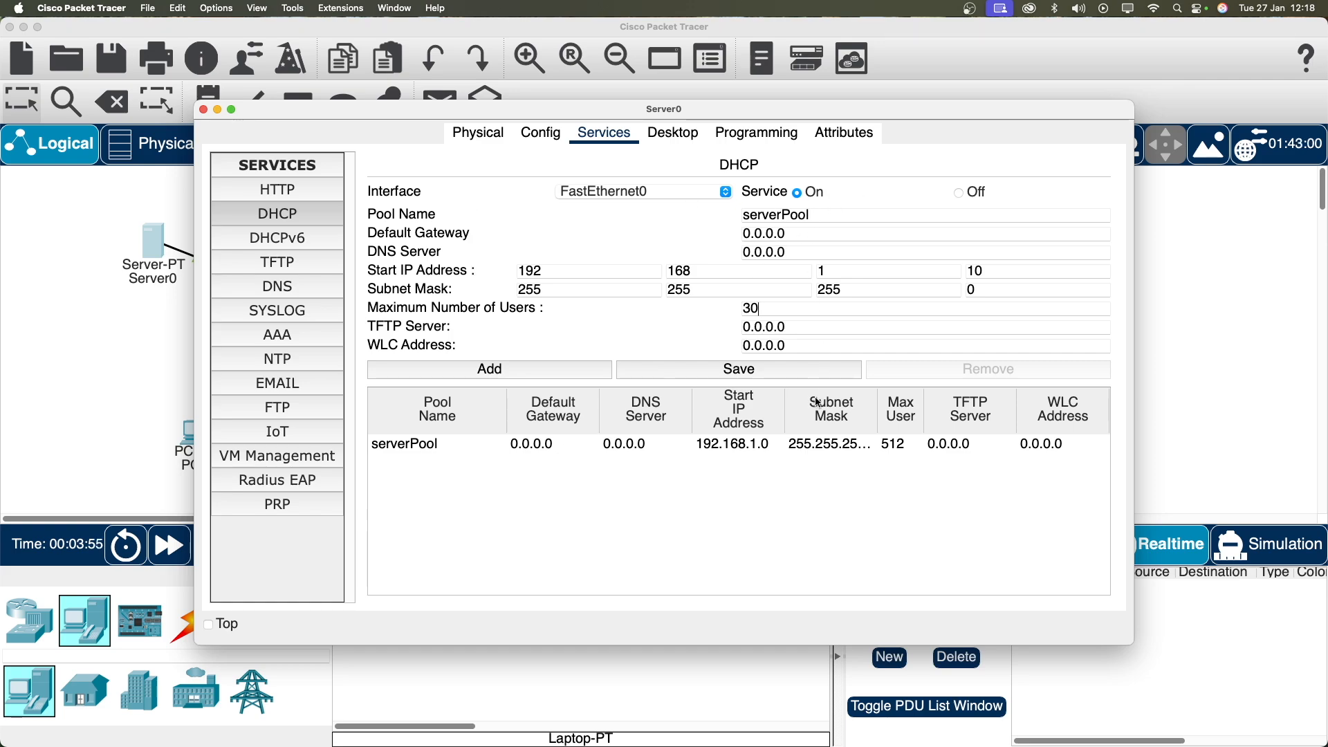
click(766, 377)
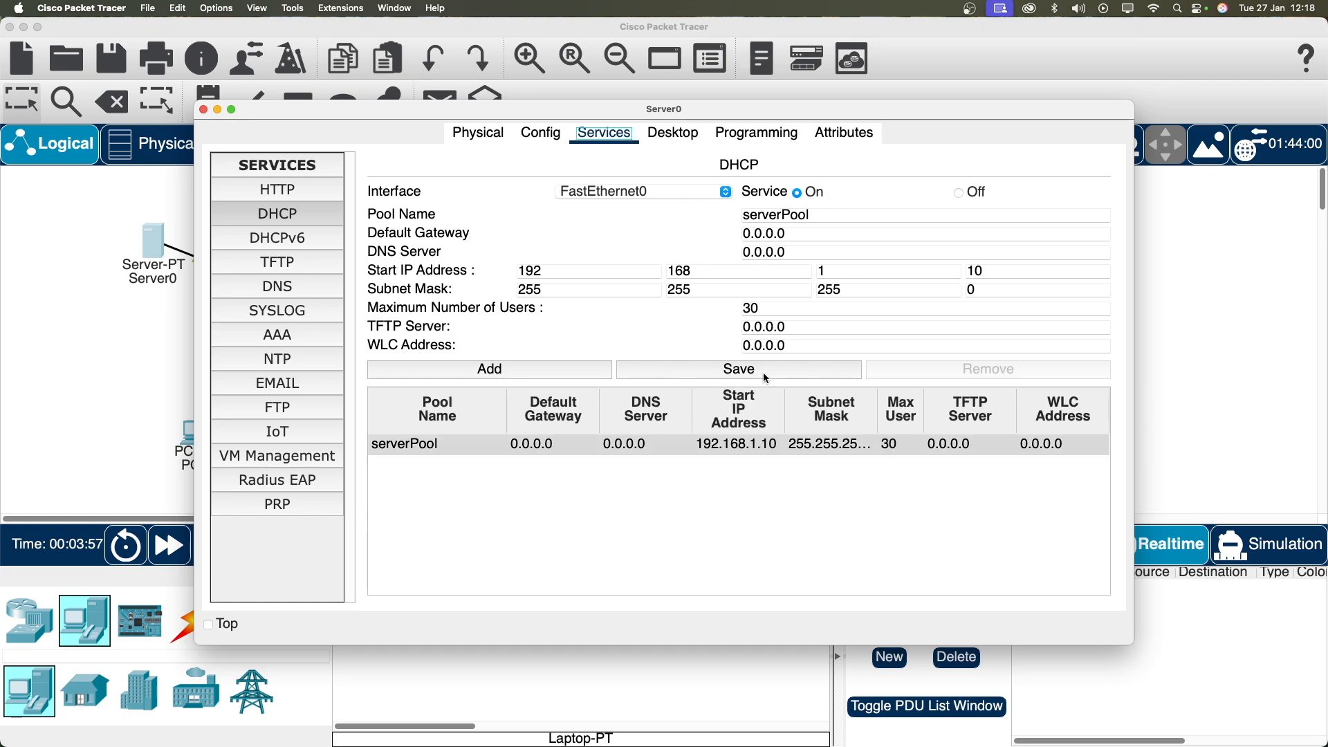
click(203, 110)
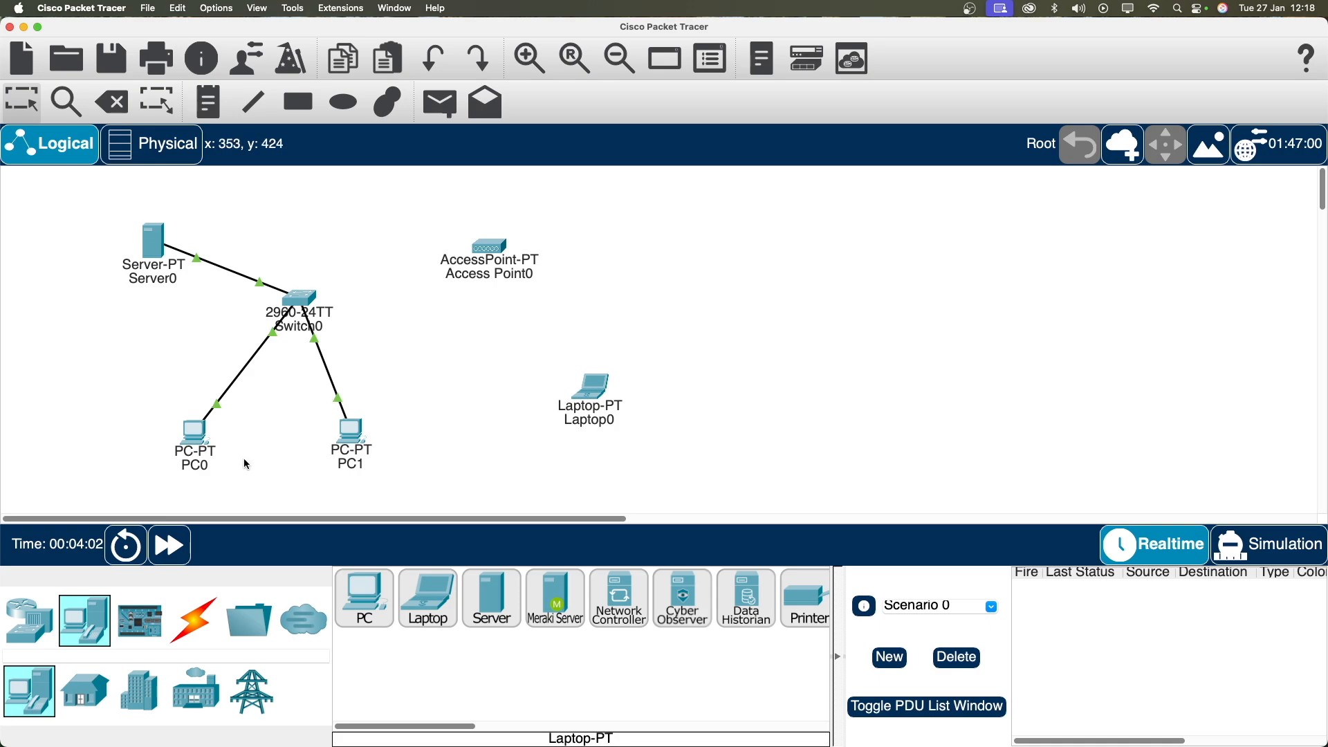
Step: Switch PC0's IP Configuration to DHCP so it leases 192.168.1.10 / 255.255.255.0
click(195, 446)
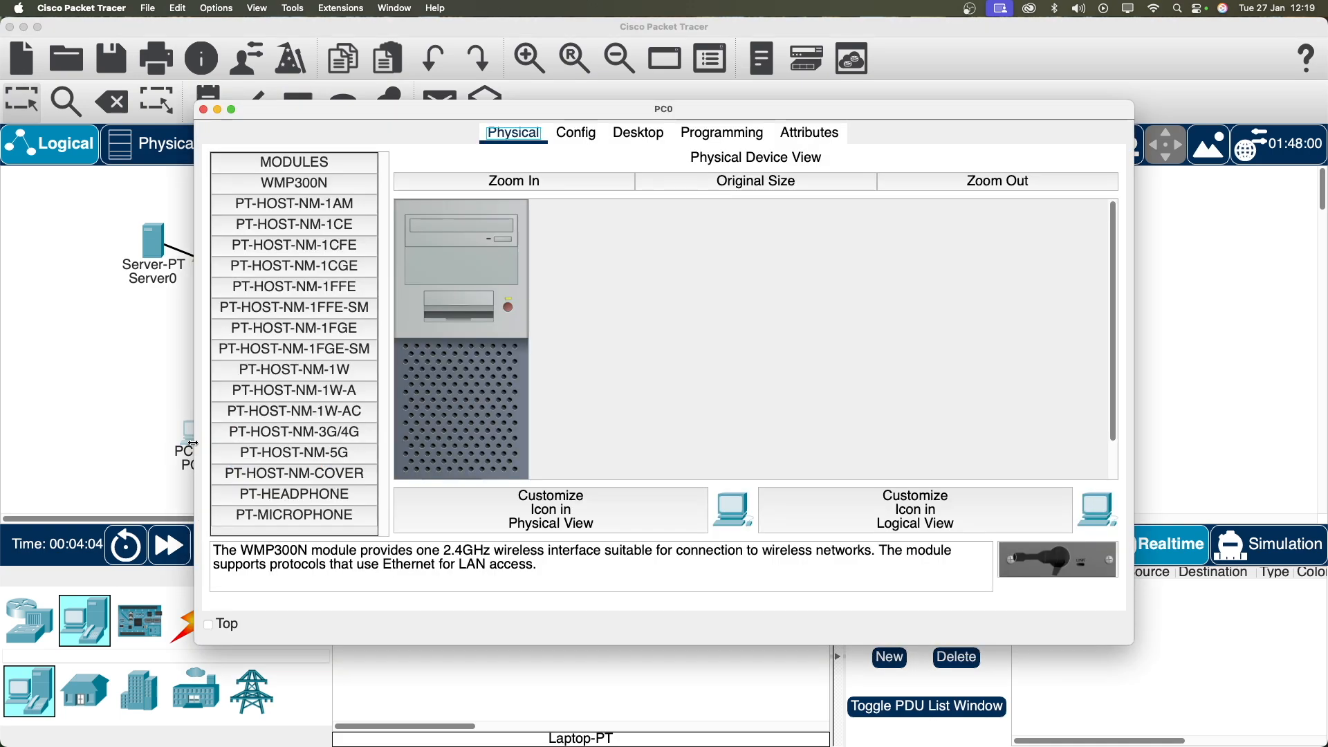
click(655, 143)
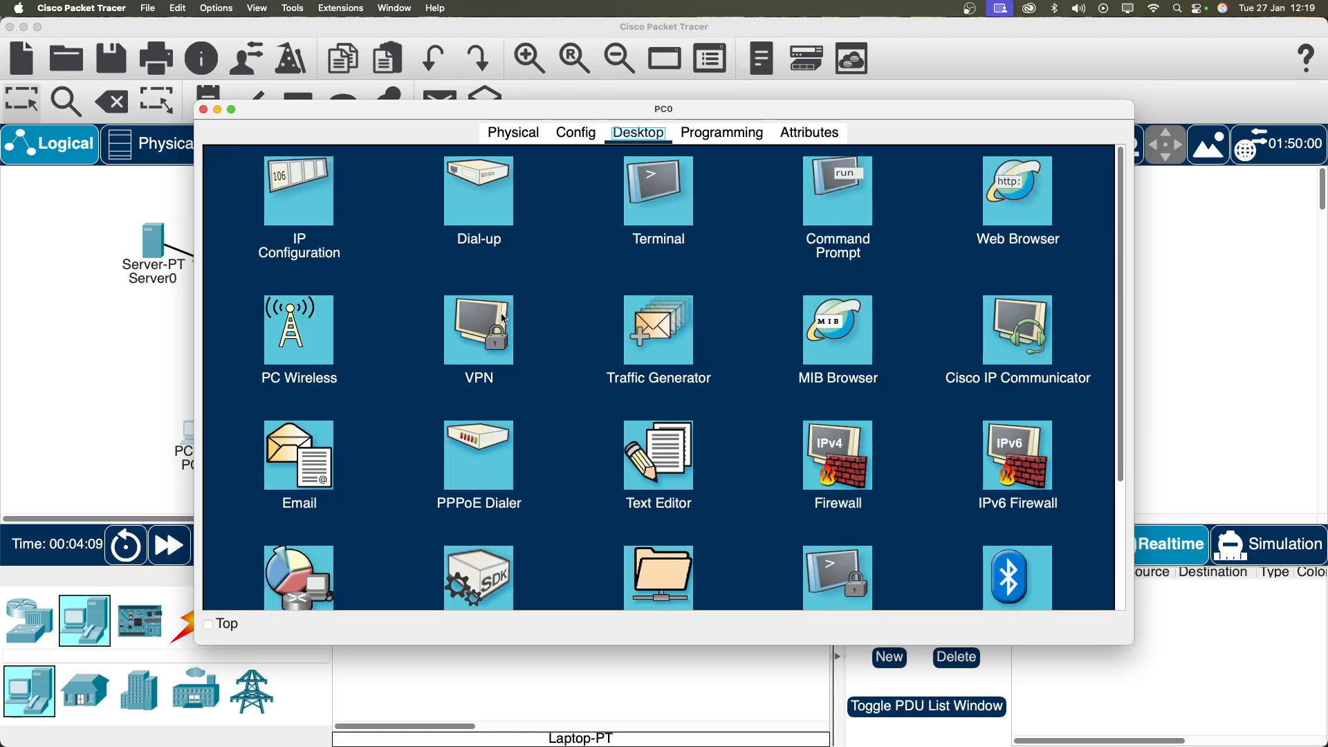
click(309, 207)
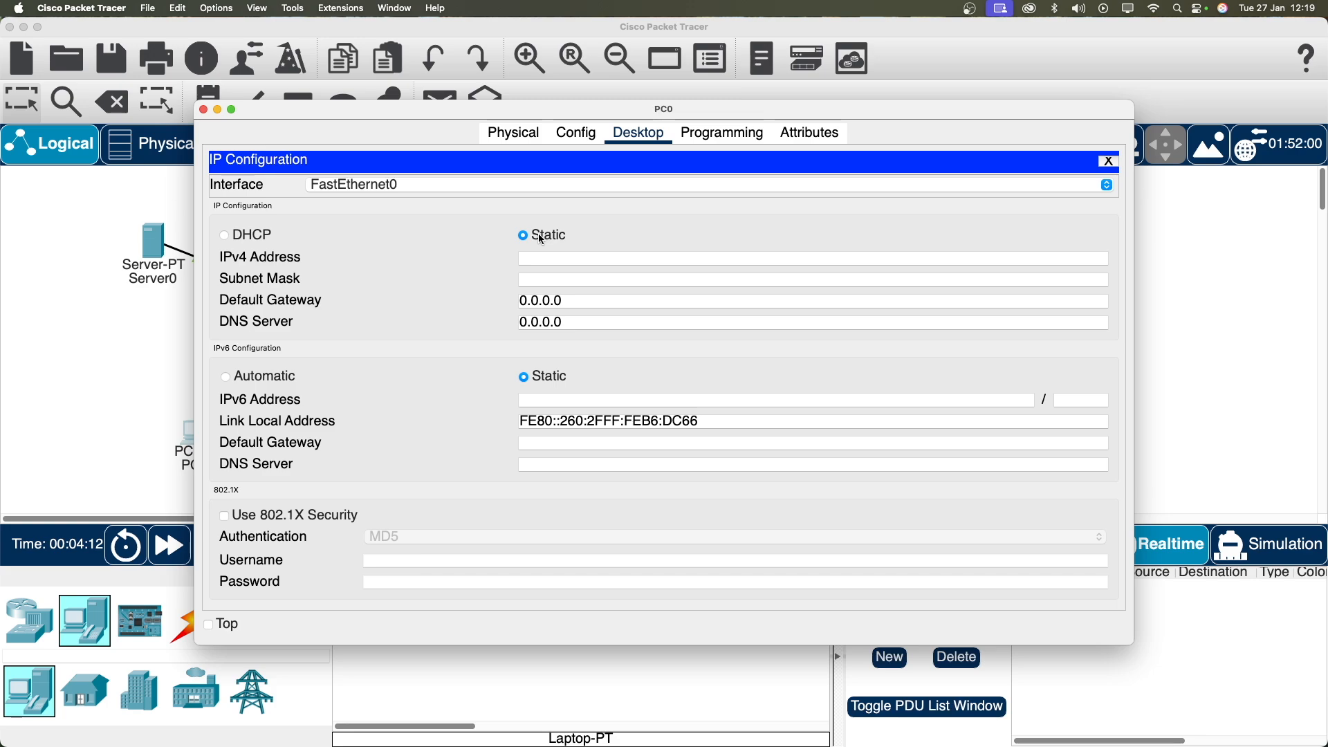
click(254, 242)
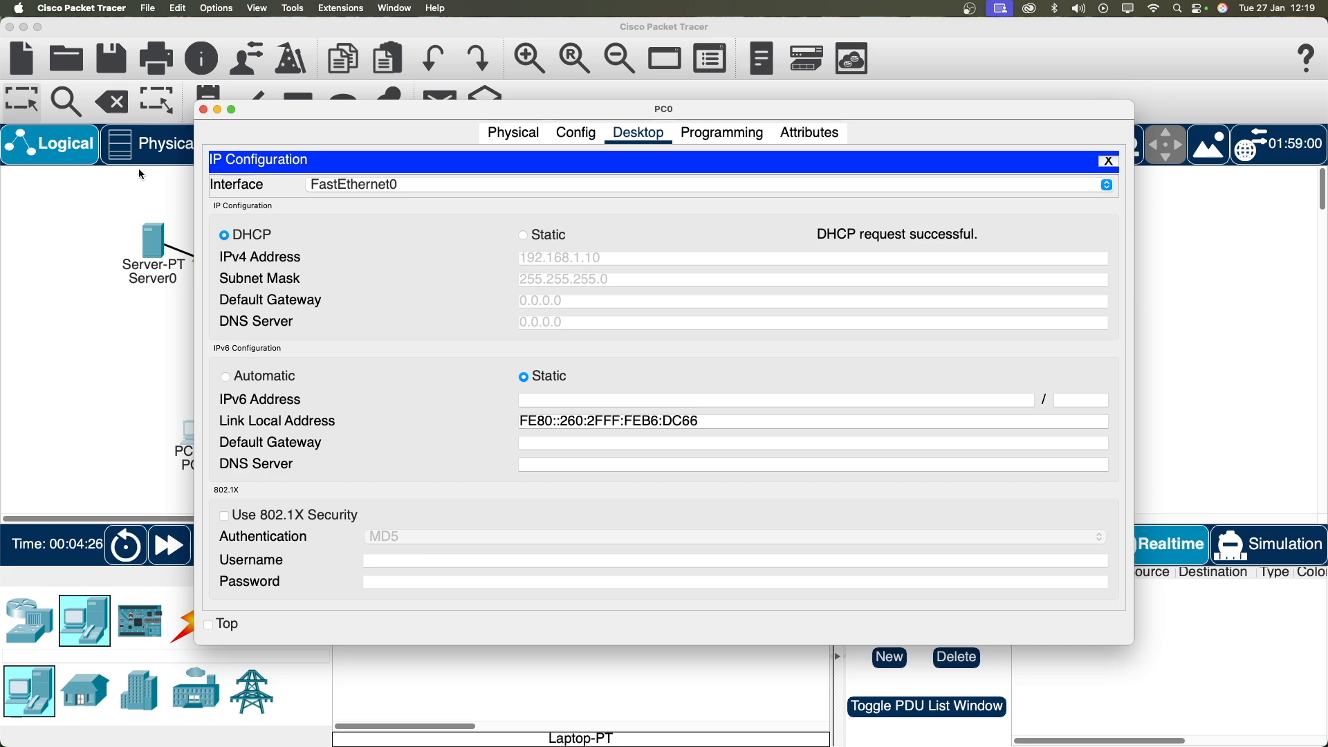
click(204, 109)
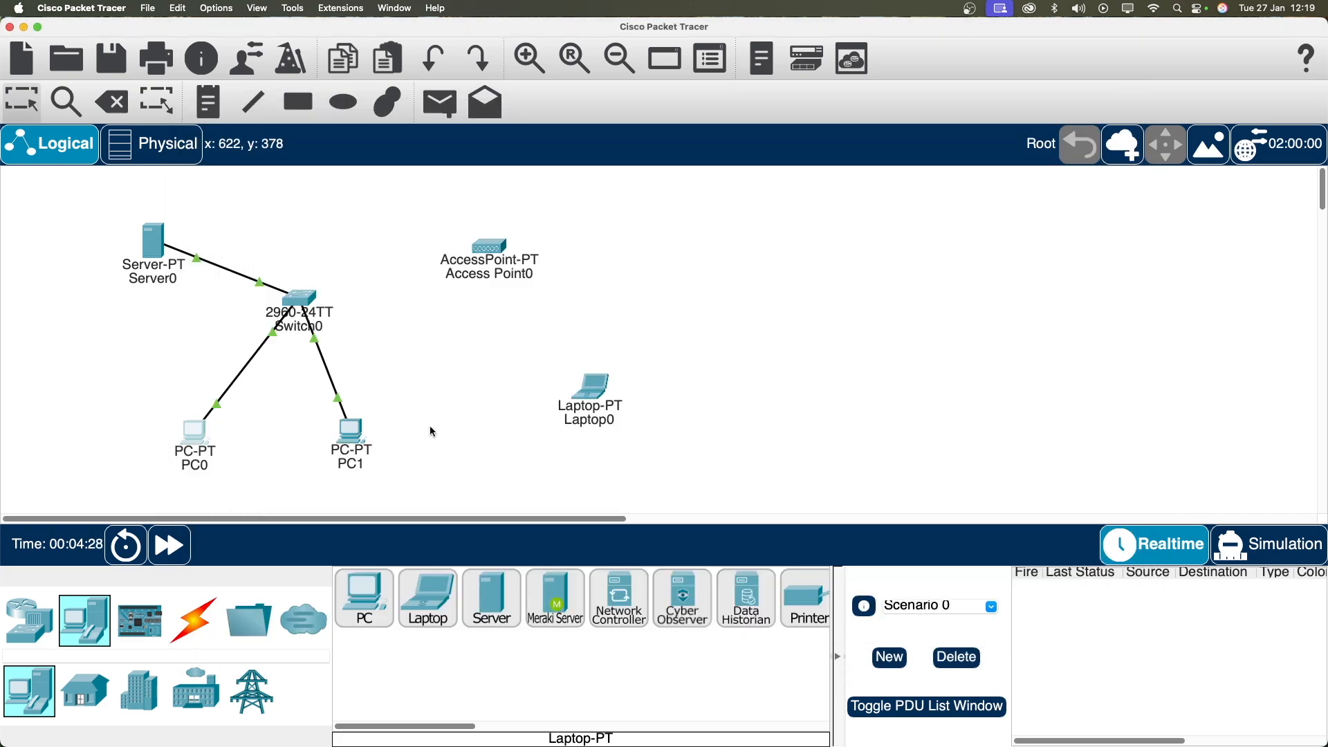
Step: Switch PC1's IP Configuration to DHCP so it leases 192.168.1.11 / 255.255.255.0
click(353, 435)
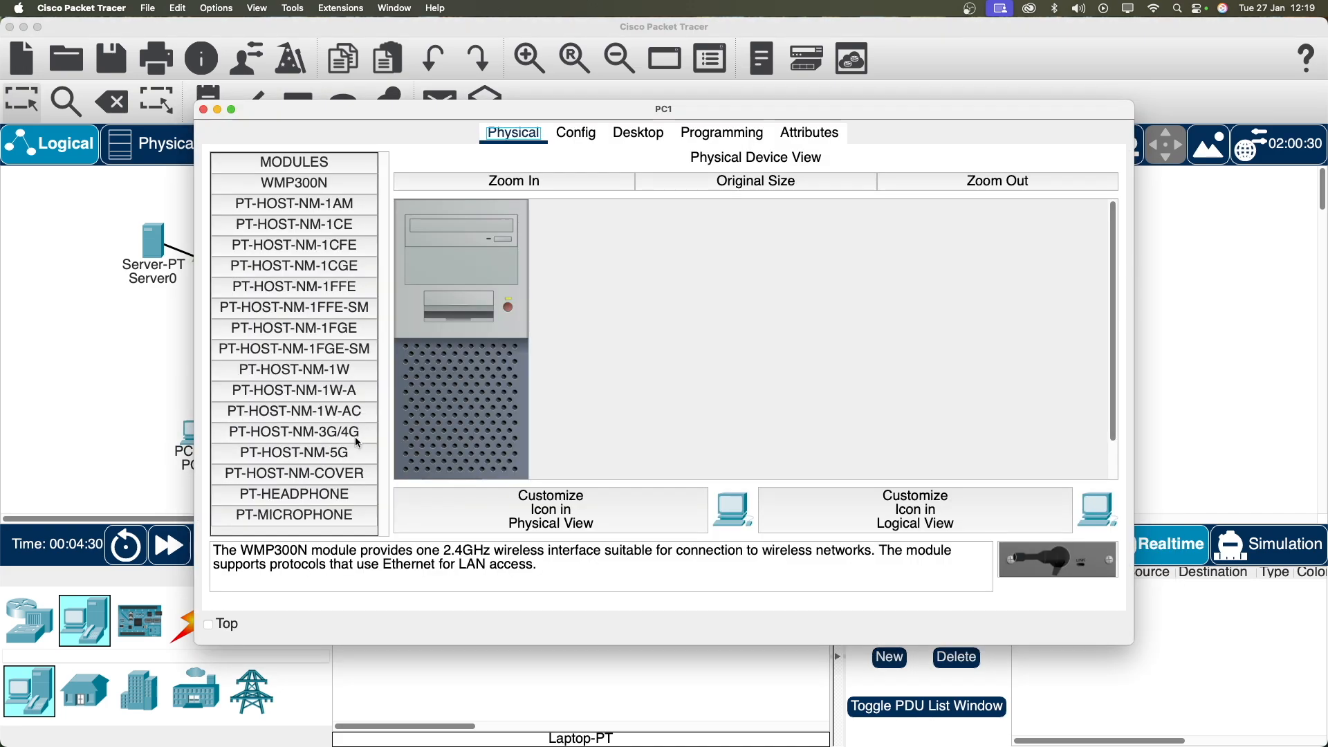
click(638, 132)
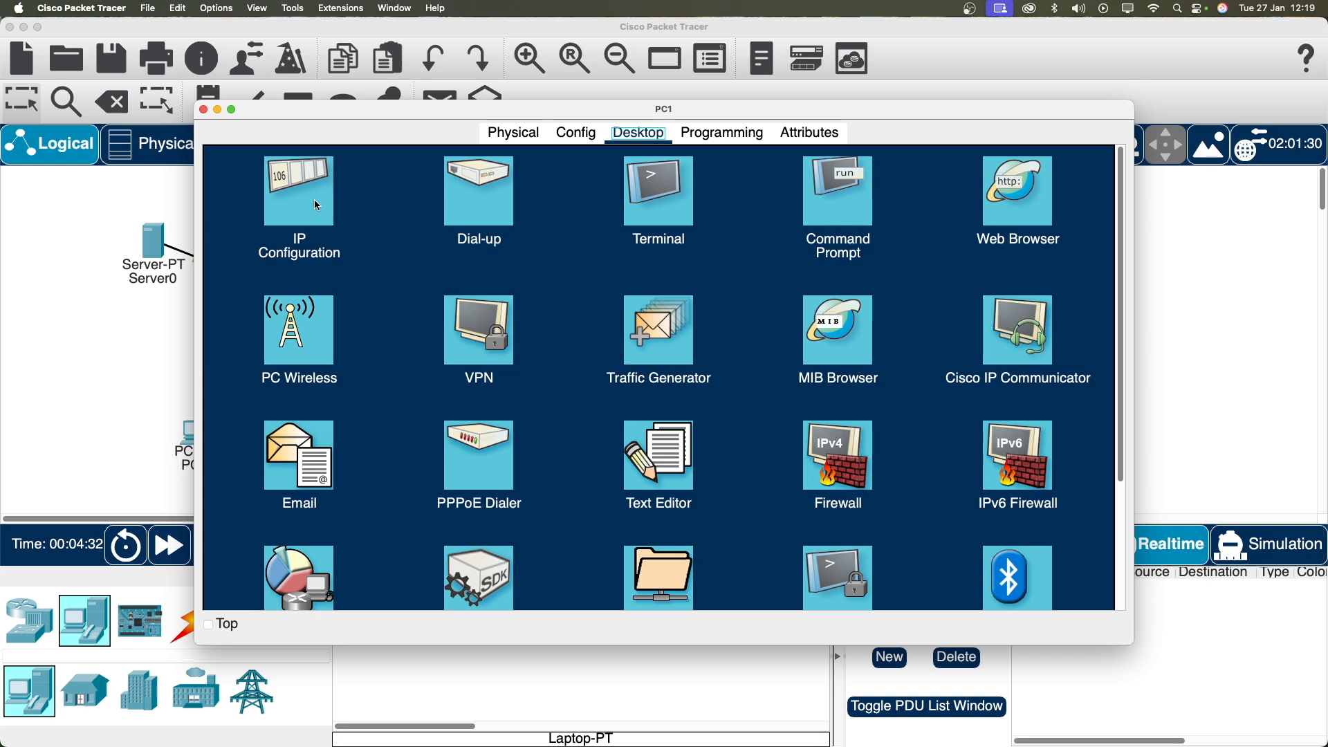
click(317, 204)
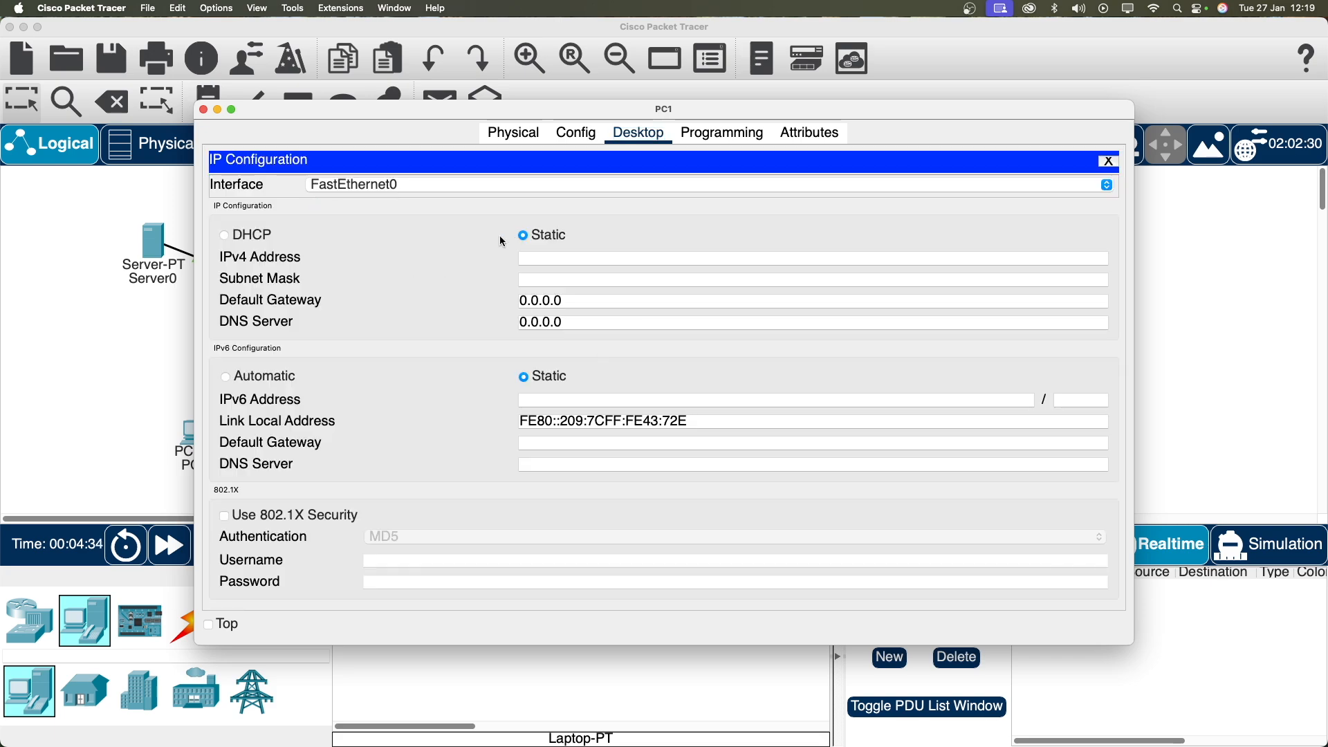
click(253, 238)
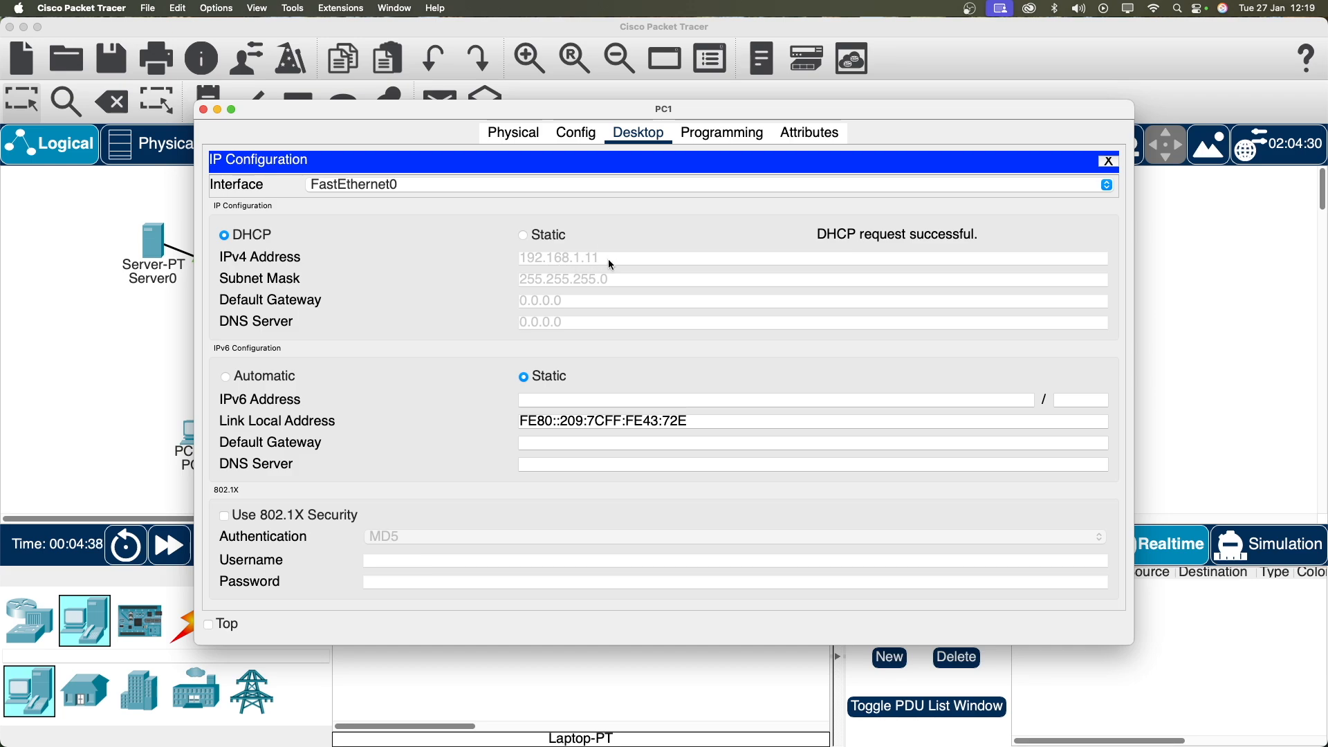
click(203, 110)
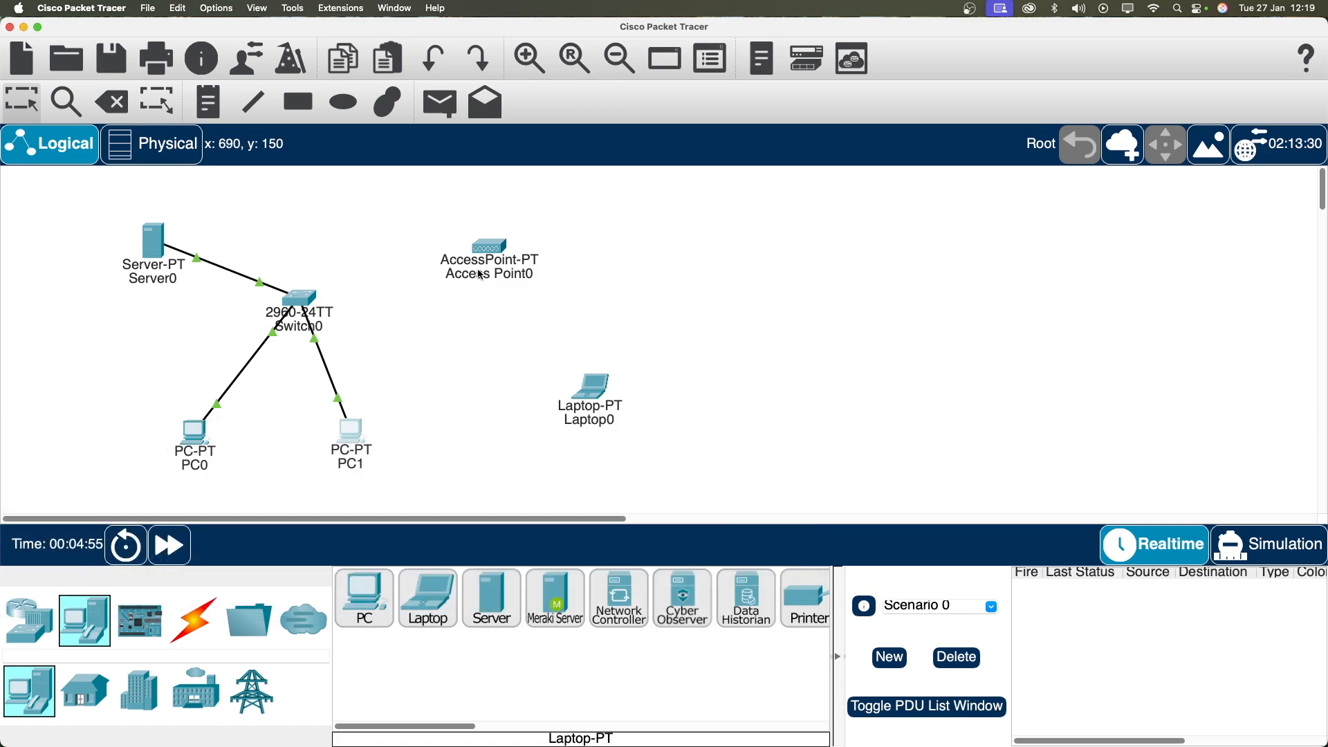
Step: Connect a free Switch0 port to Access Point0 with a copper straight-through cable
click(194, 621)
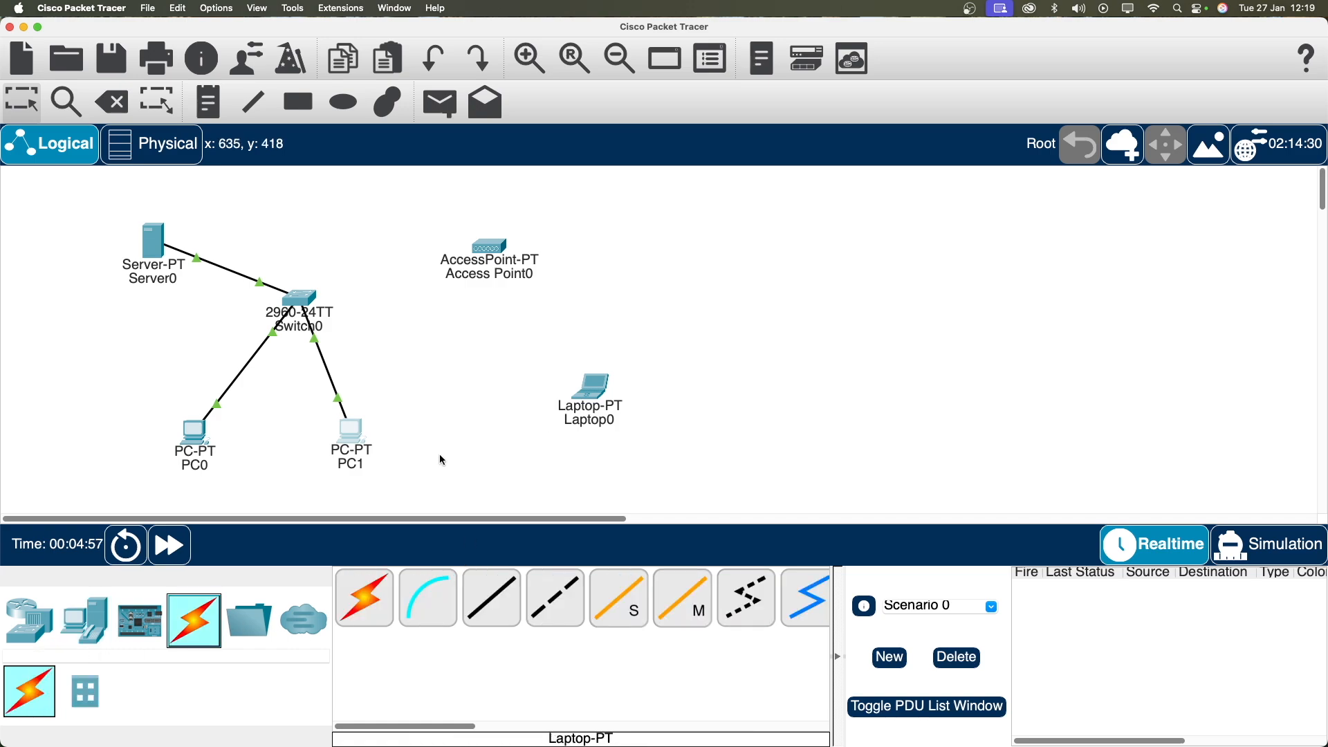
click(502, 600)
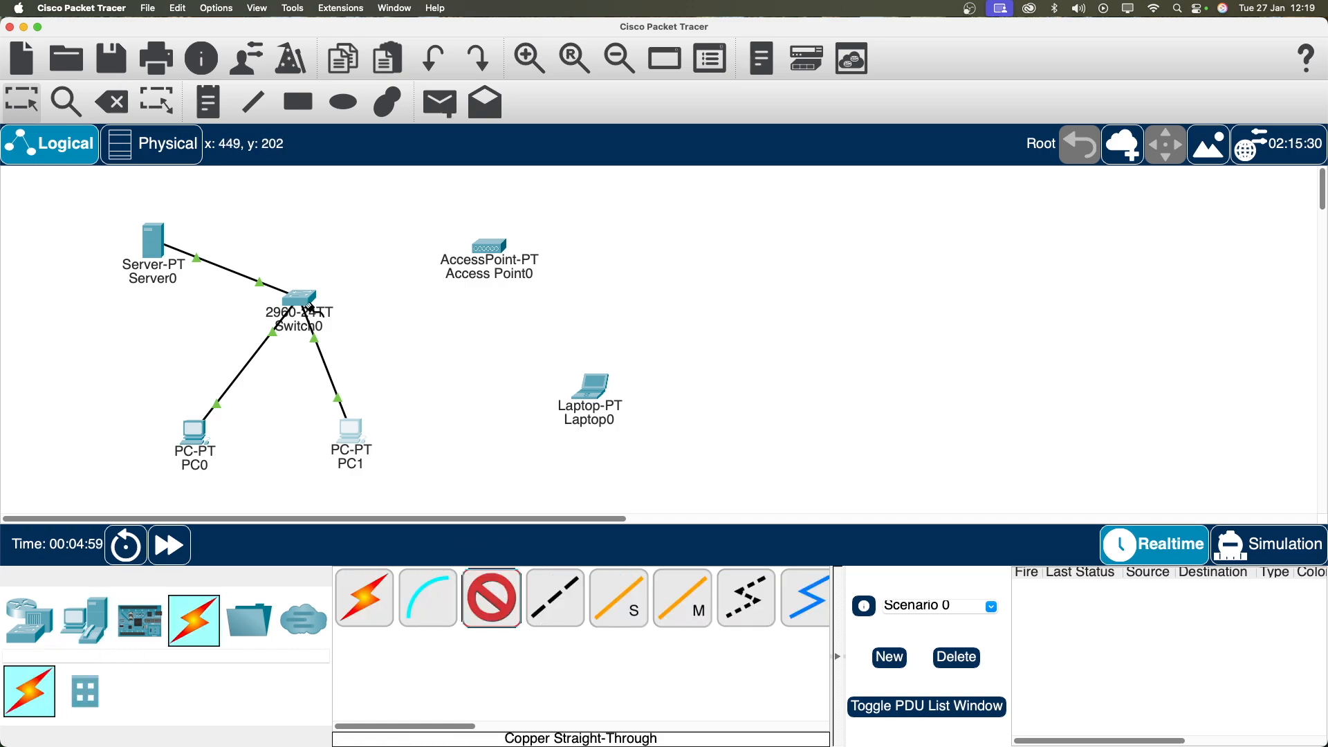
click(302, 305)
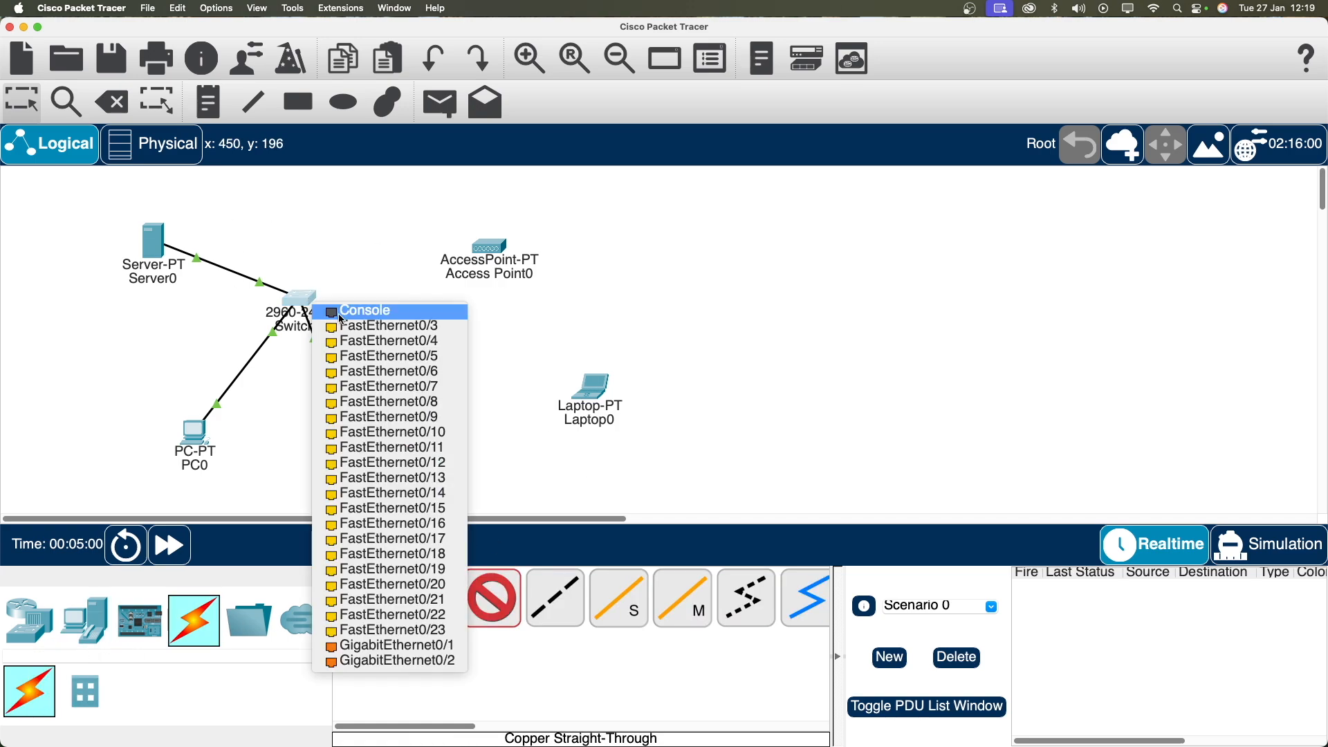
click(415, 624)
click(489, 251)
click(520, 261)
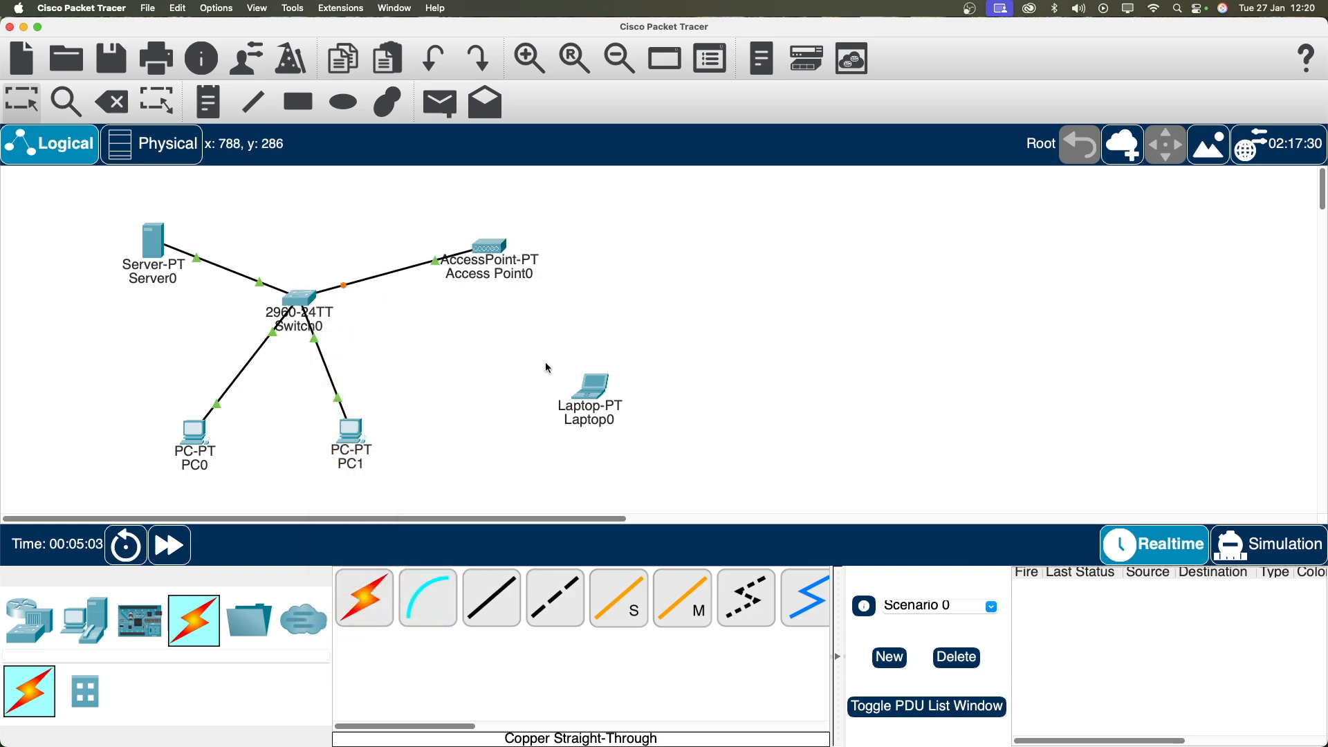
drag(497, 249, 520, 244)
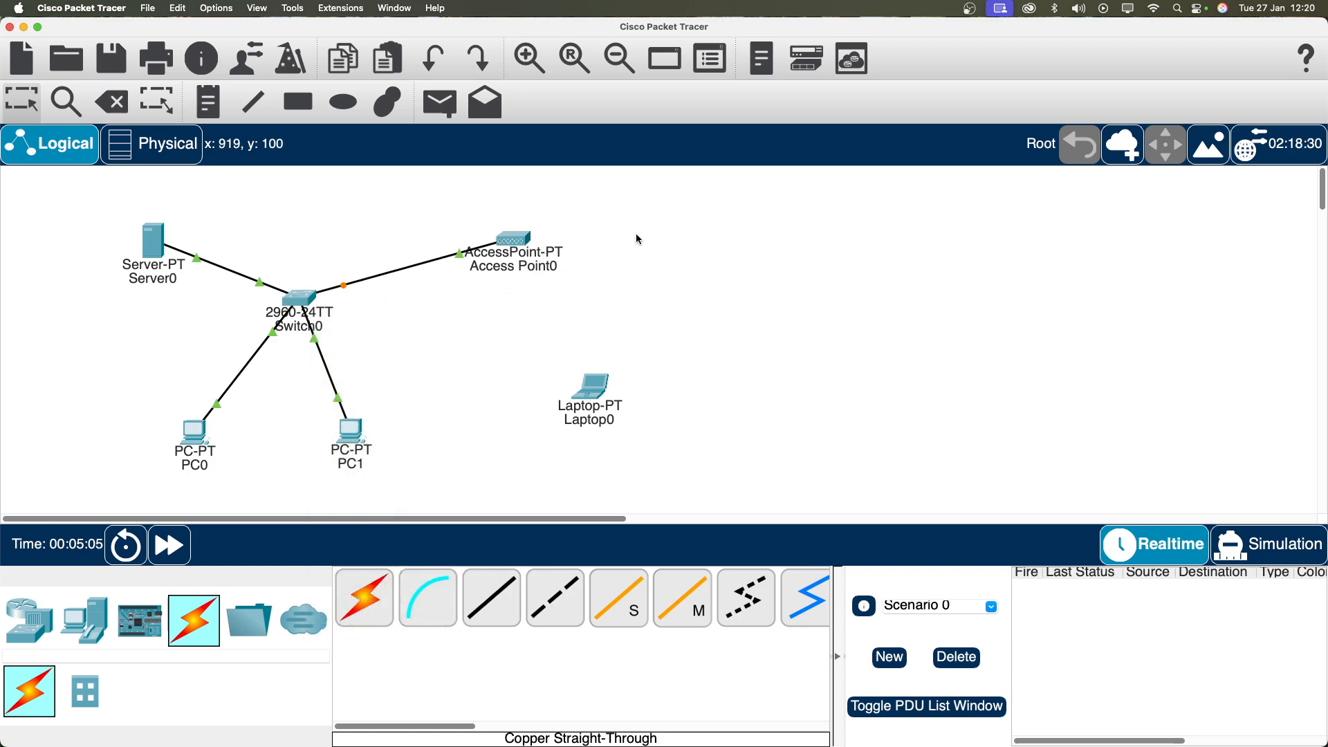
Step: Set Access Point0 Port 1 SSID to 'Office Wifi' with WPA2-PSK and a pass phrase
click(521, 247)
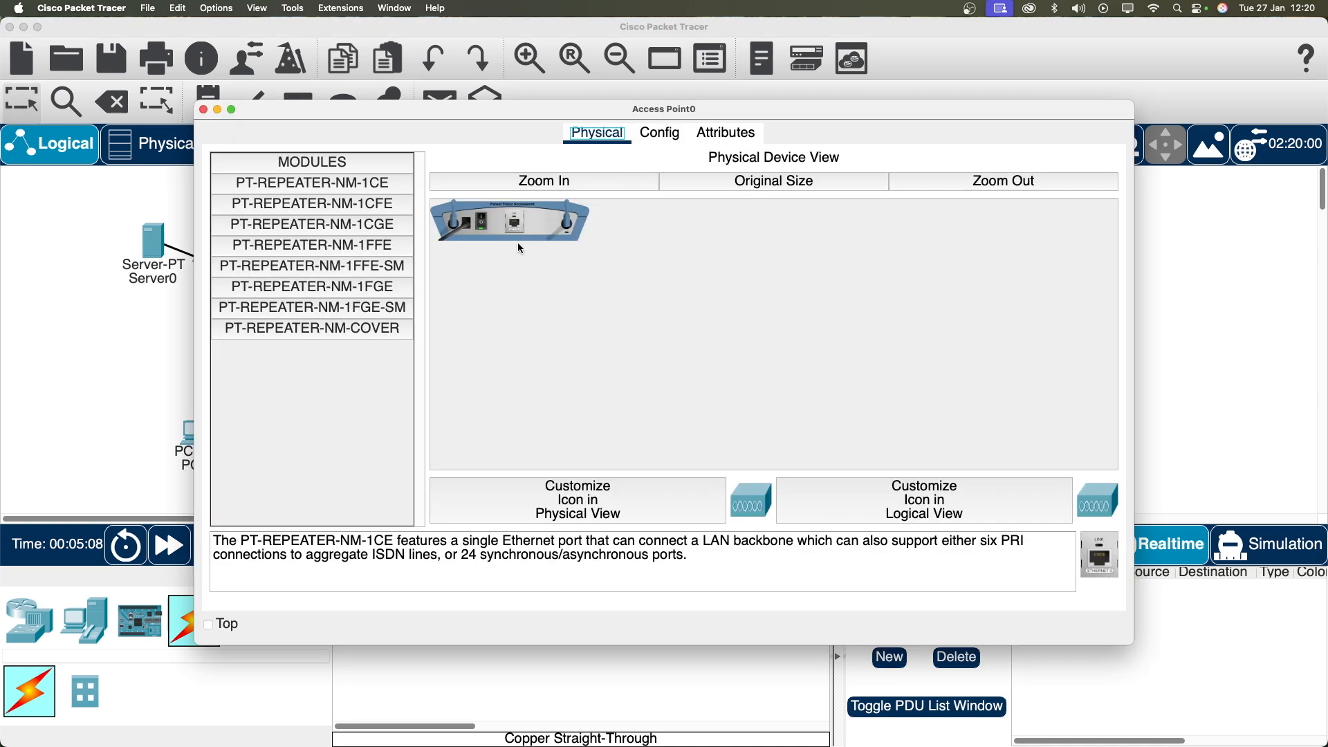
click(682, 139)
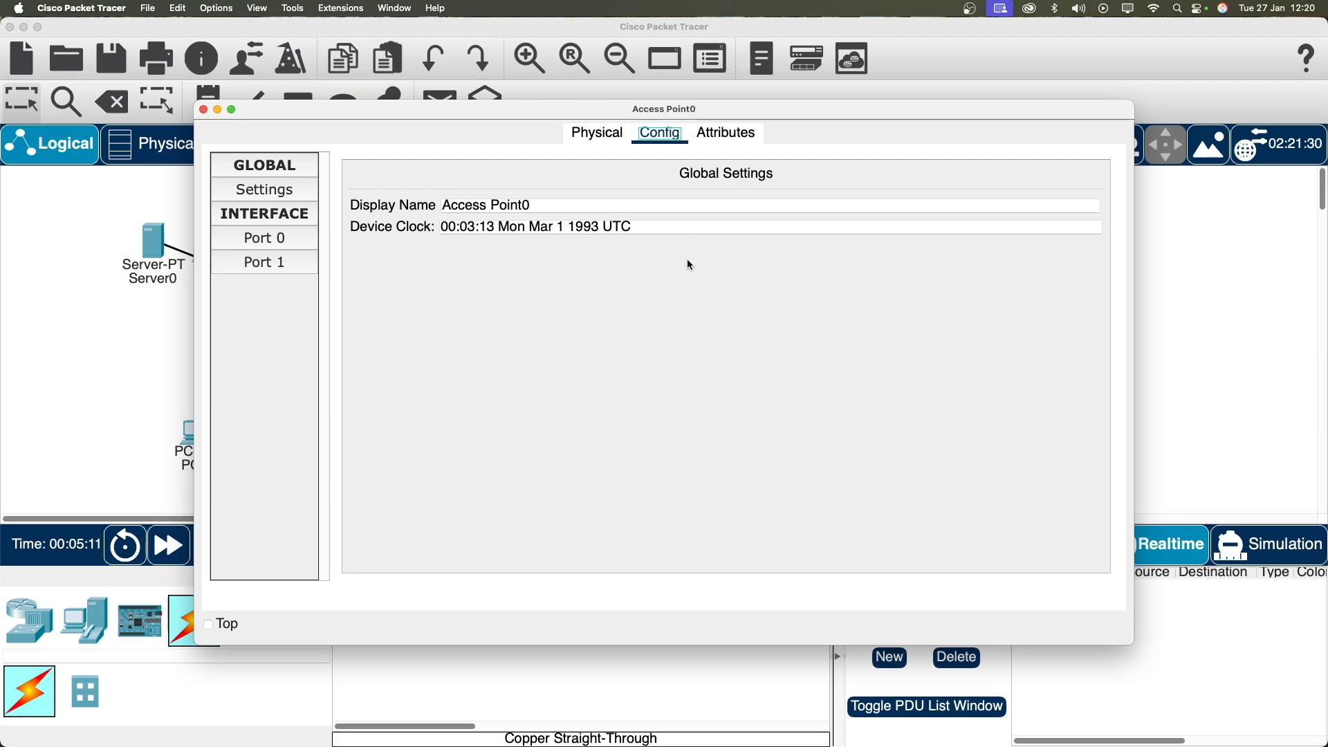
click(283, 263)
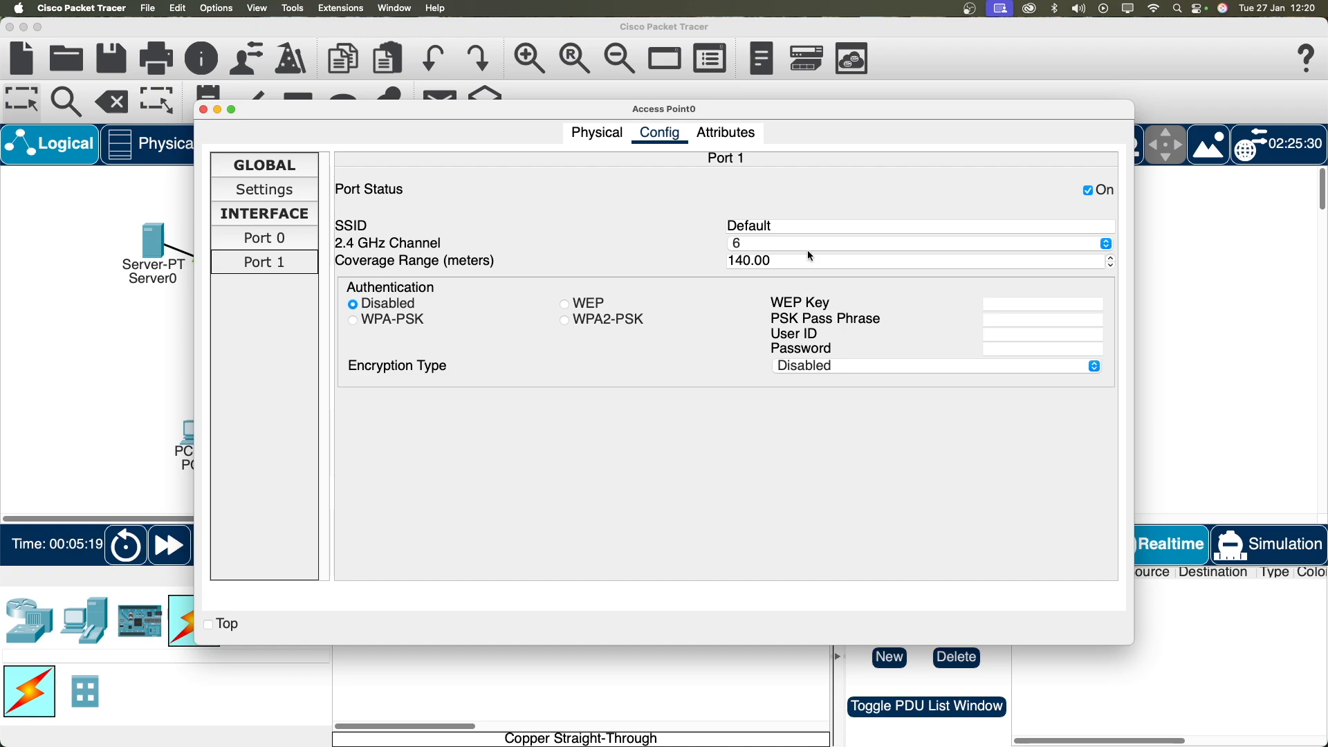
drag(794, 227, 675, 223)
text(Office Wifi)
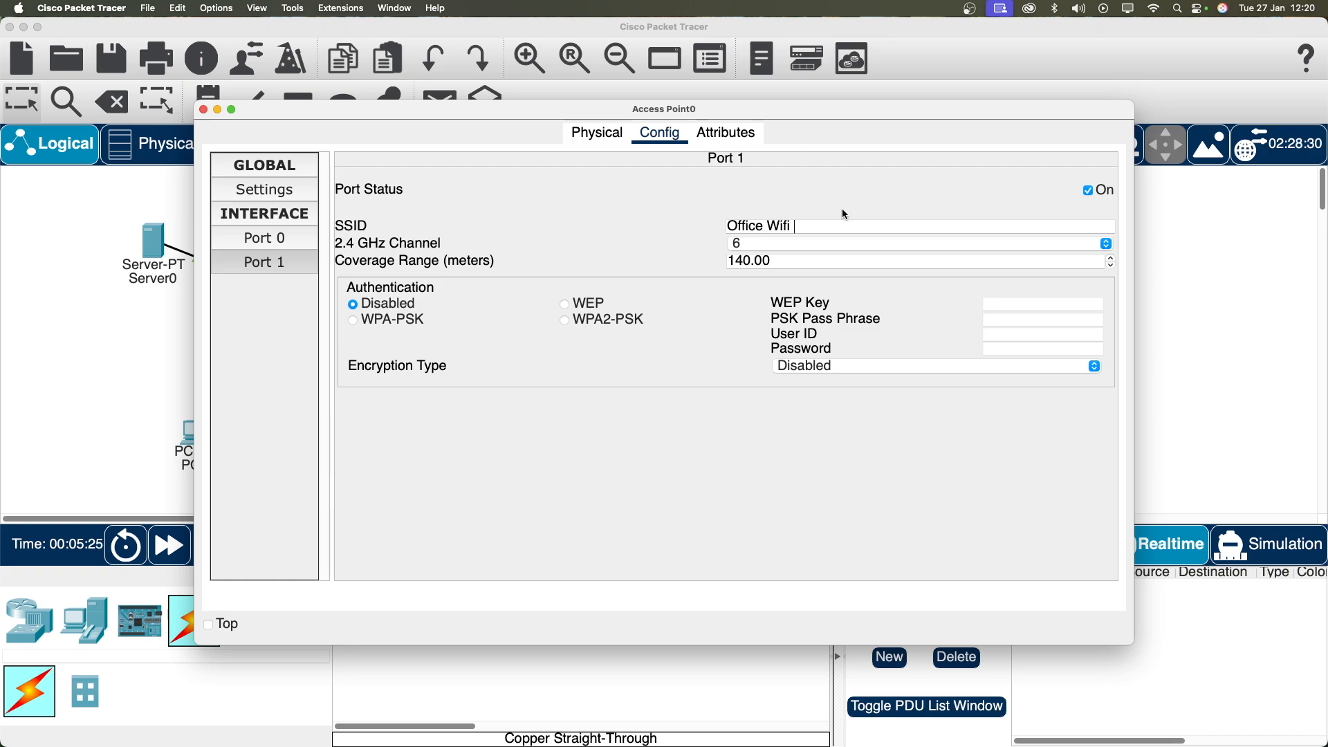
click(839, 185)
click(569, 322)
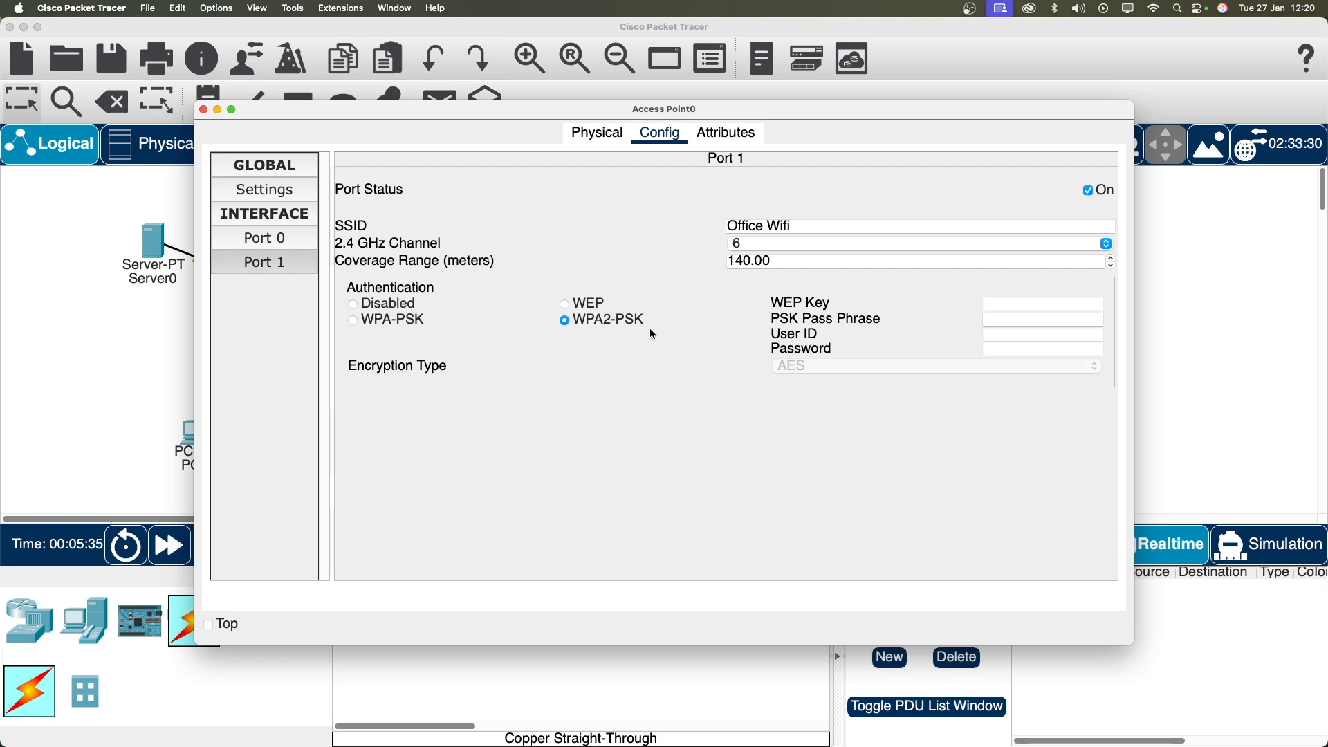
text(Office123)
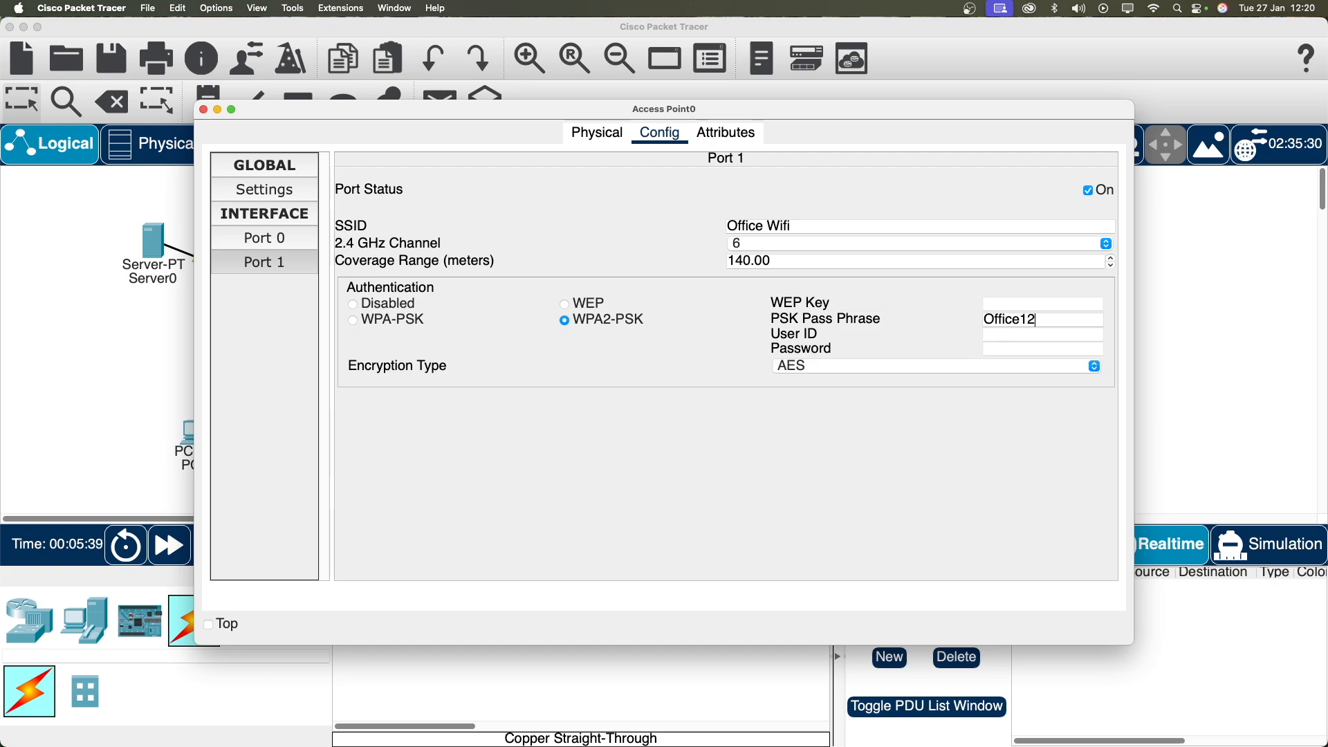
click(203, 110)
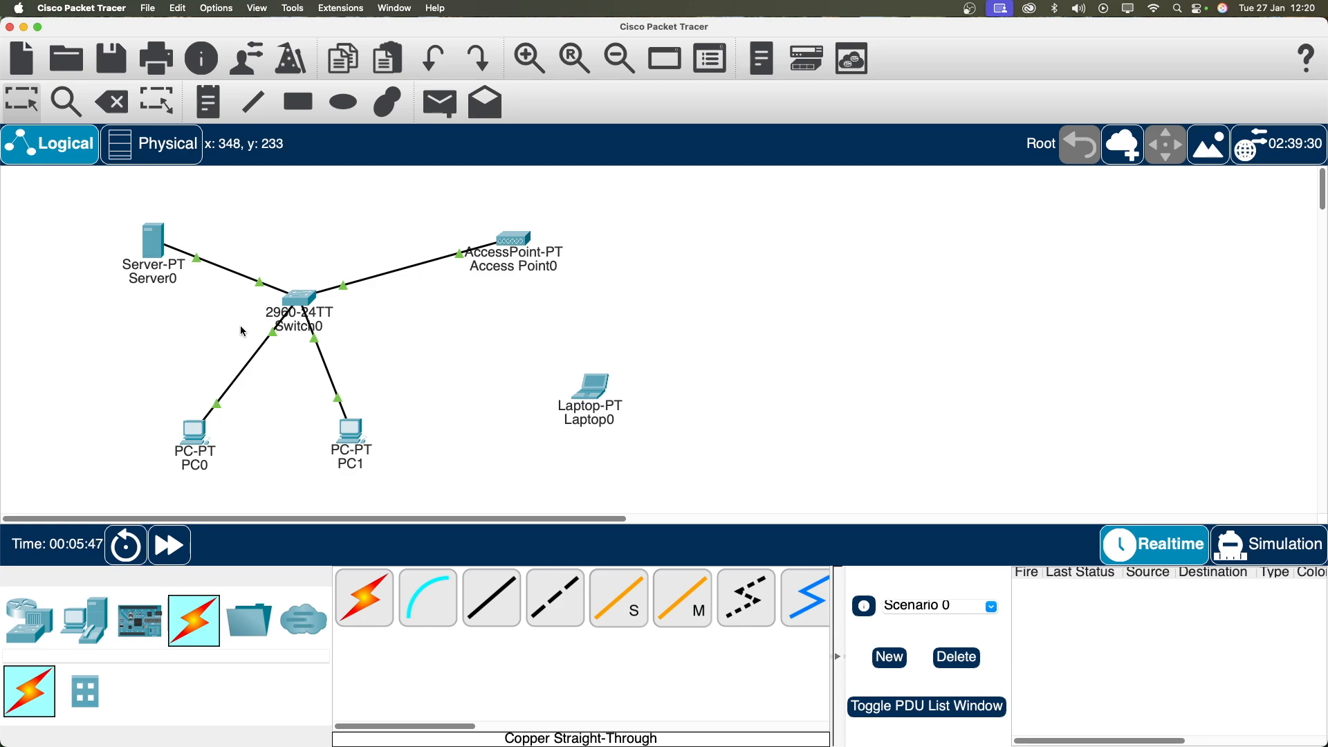
Step: Power off Laptop0, replace its existing card with the WPC300N wireless module, and power on
drag(596, 405, 567, 381)
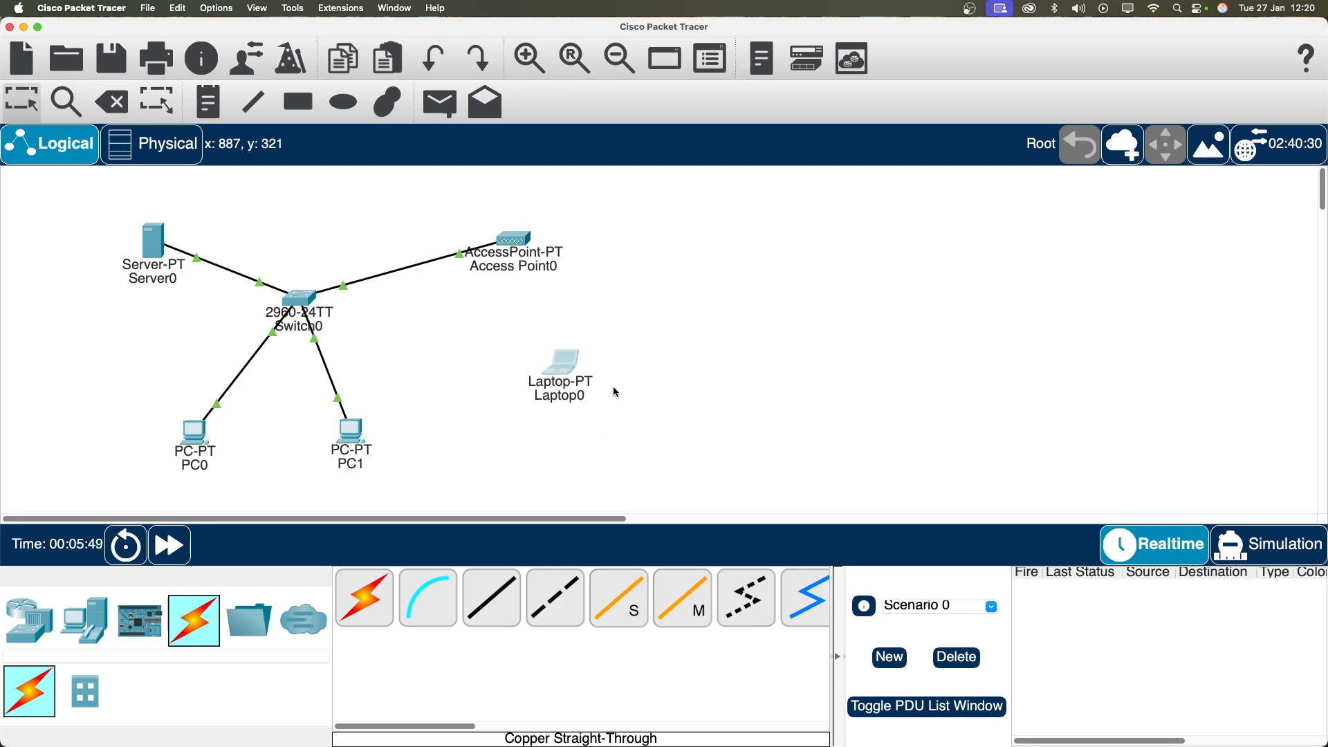
click(564, 368)
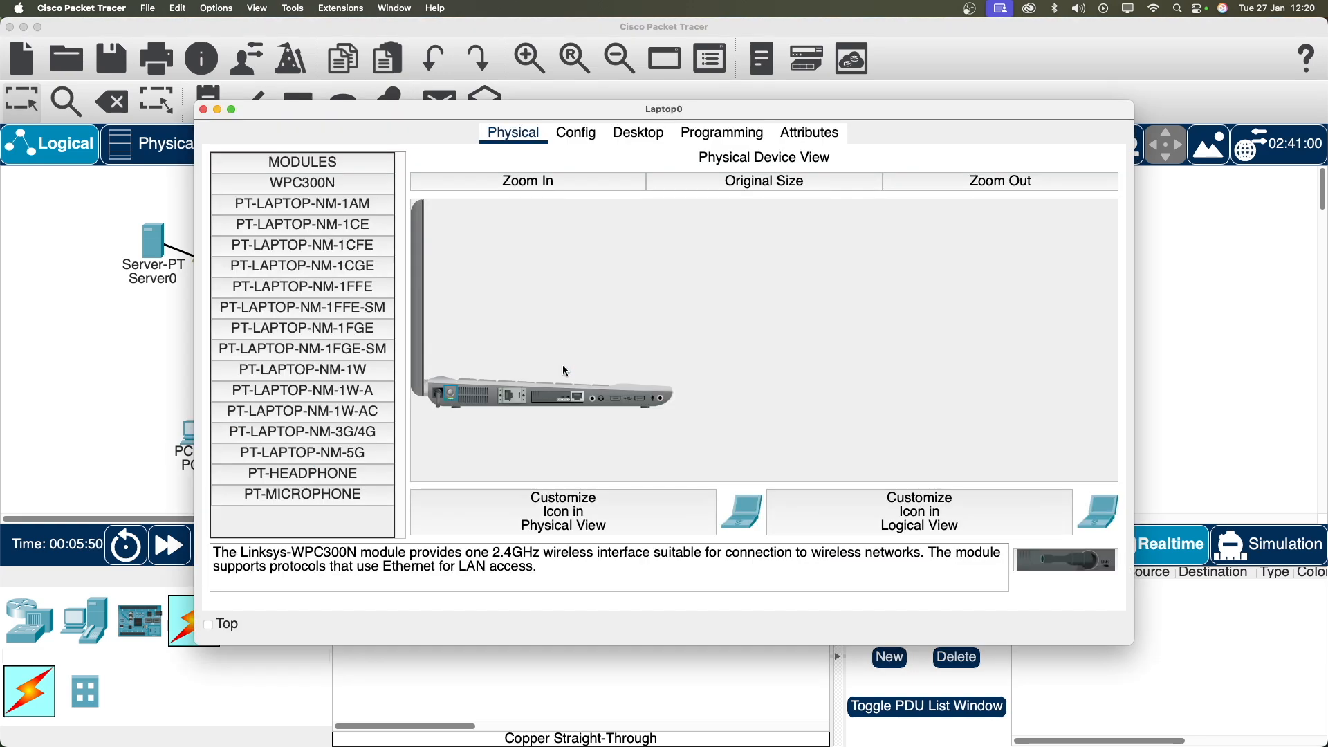
click(548, 181)
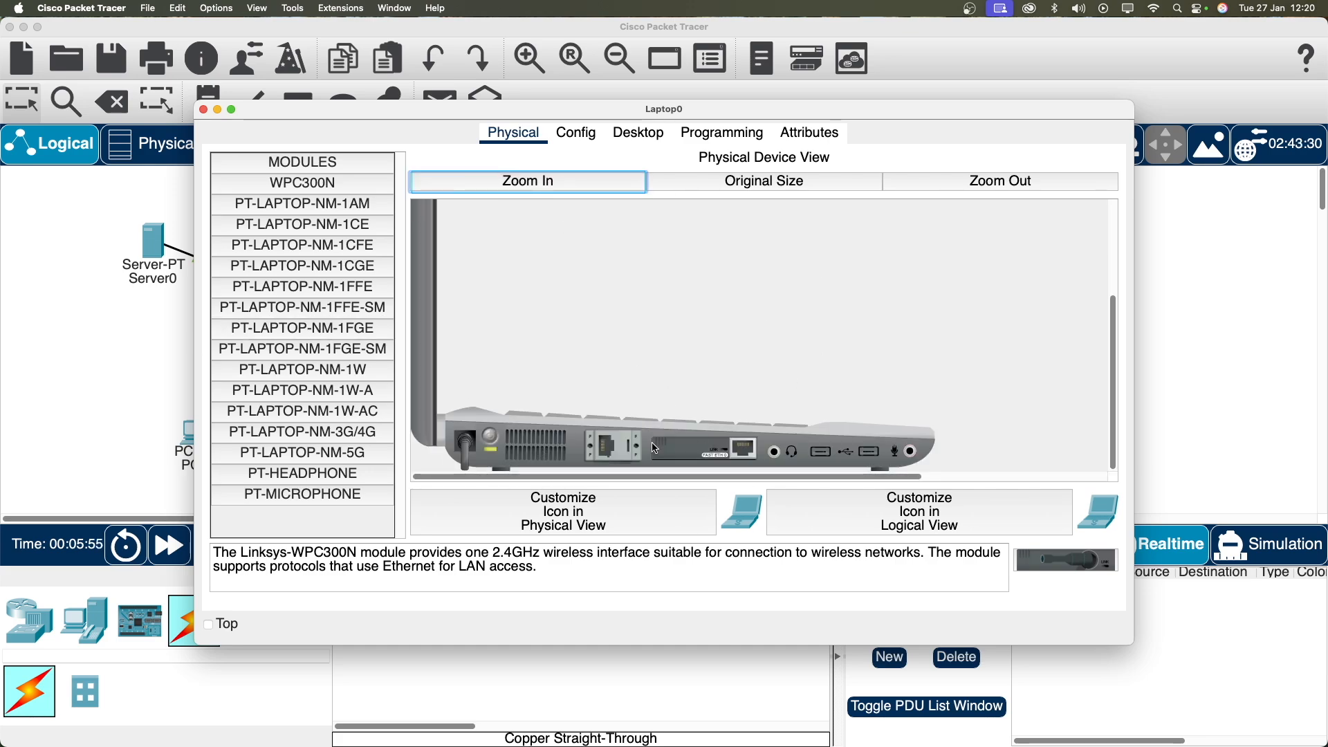
click(492, 442)
click(324, 184)
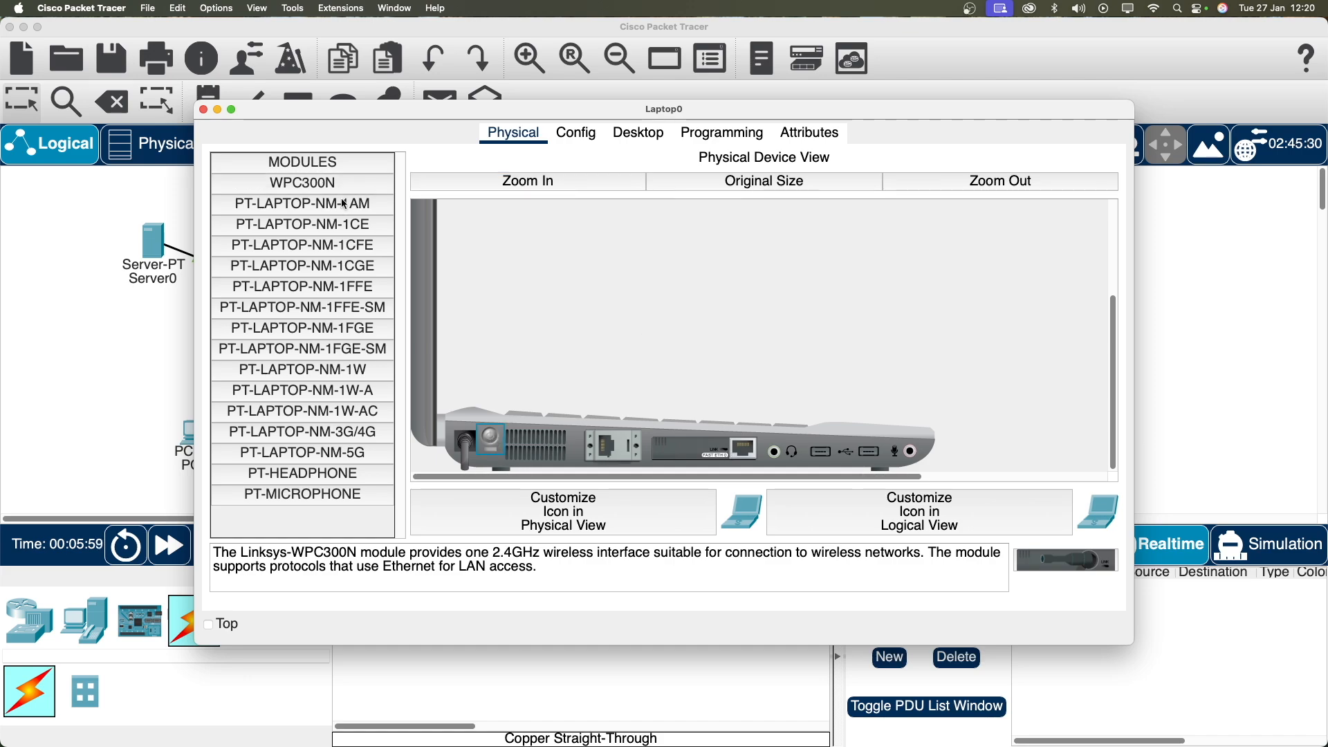
drag(729, 458, 349, 516)
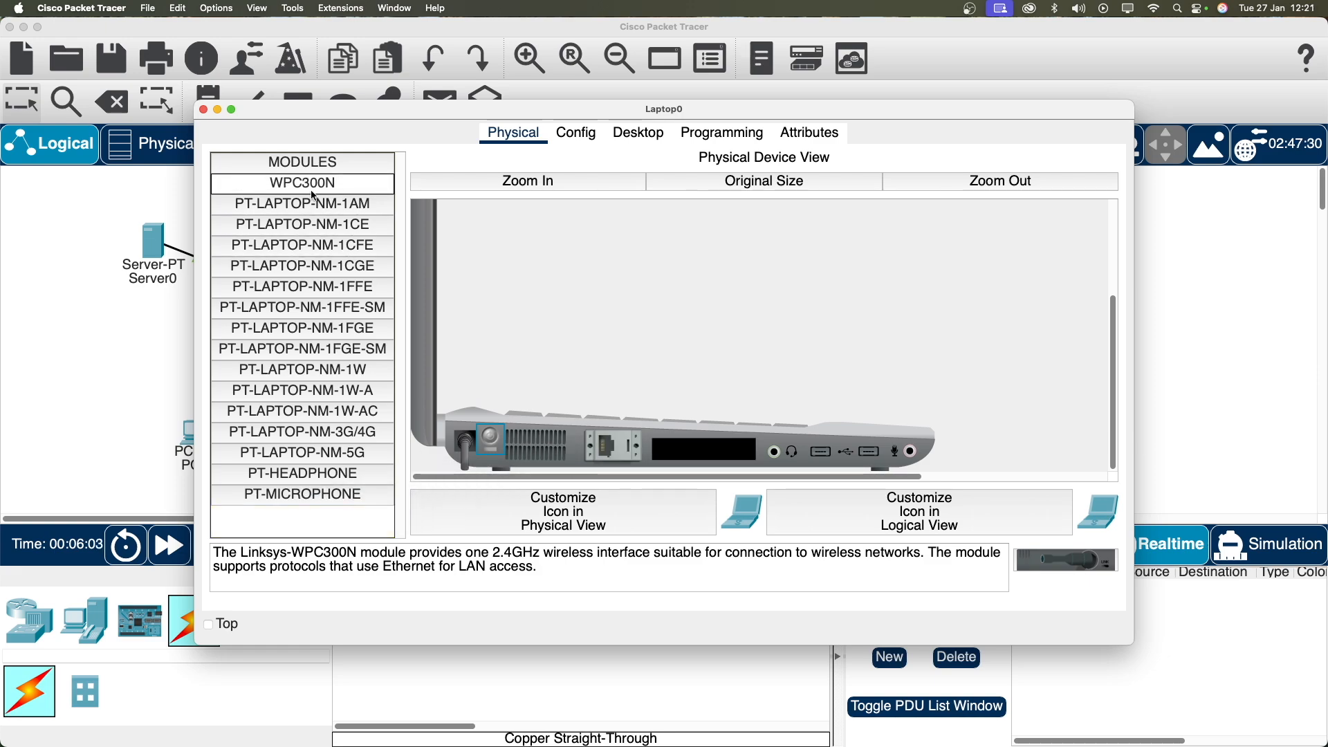
drag(301, 185, 697, 454)
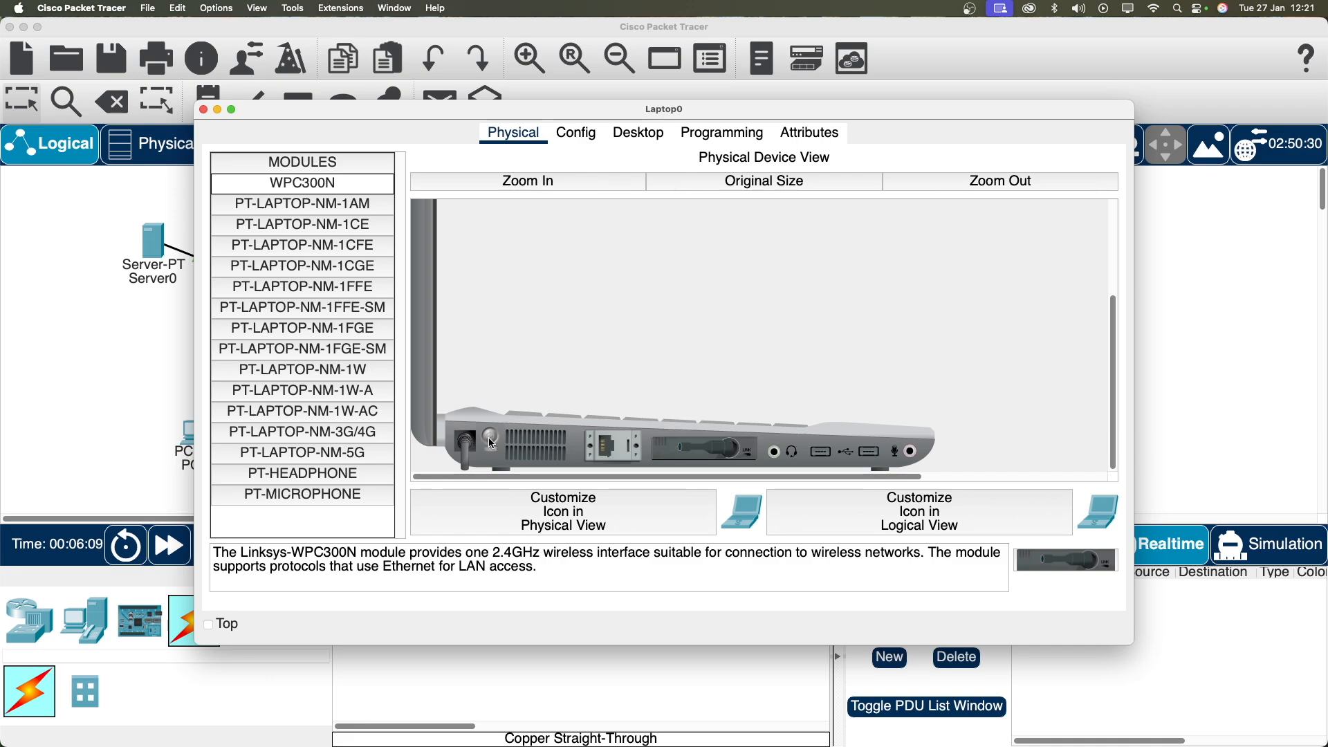
click(492, 442)
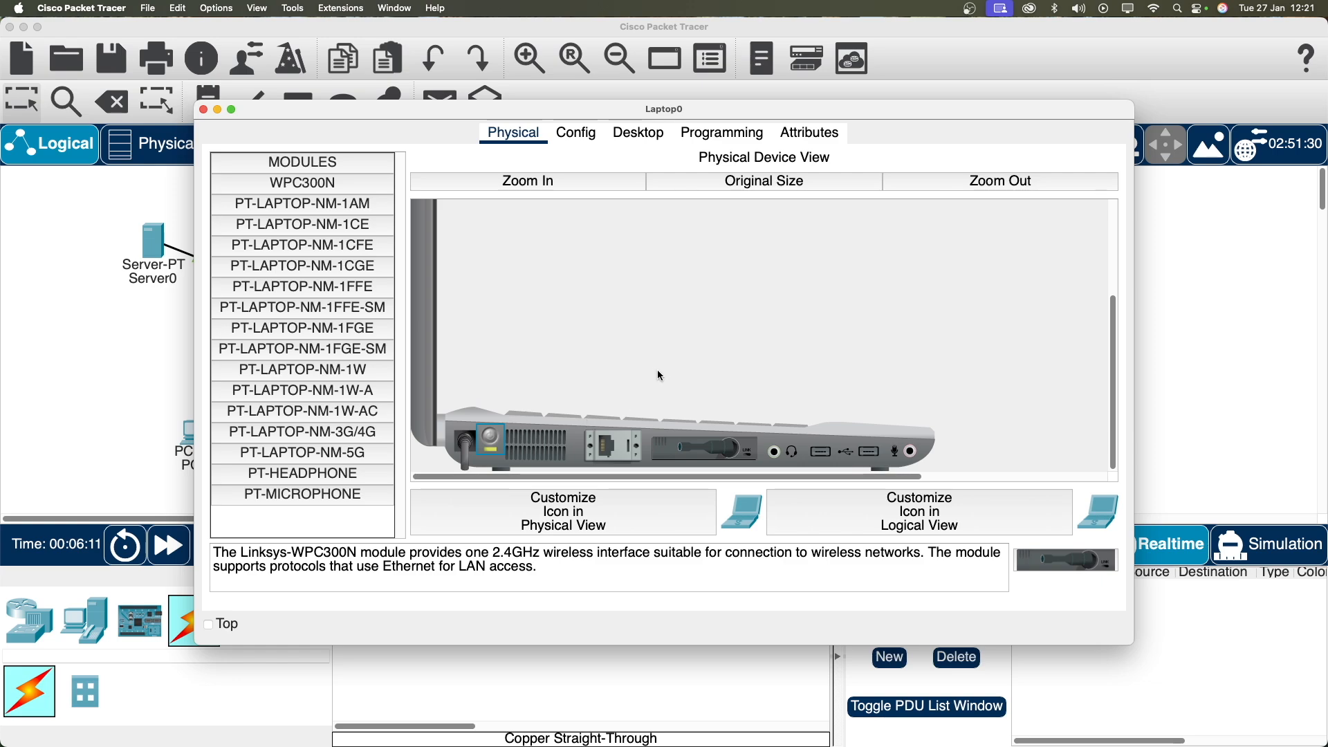
scroll(606, 253, up, 5)
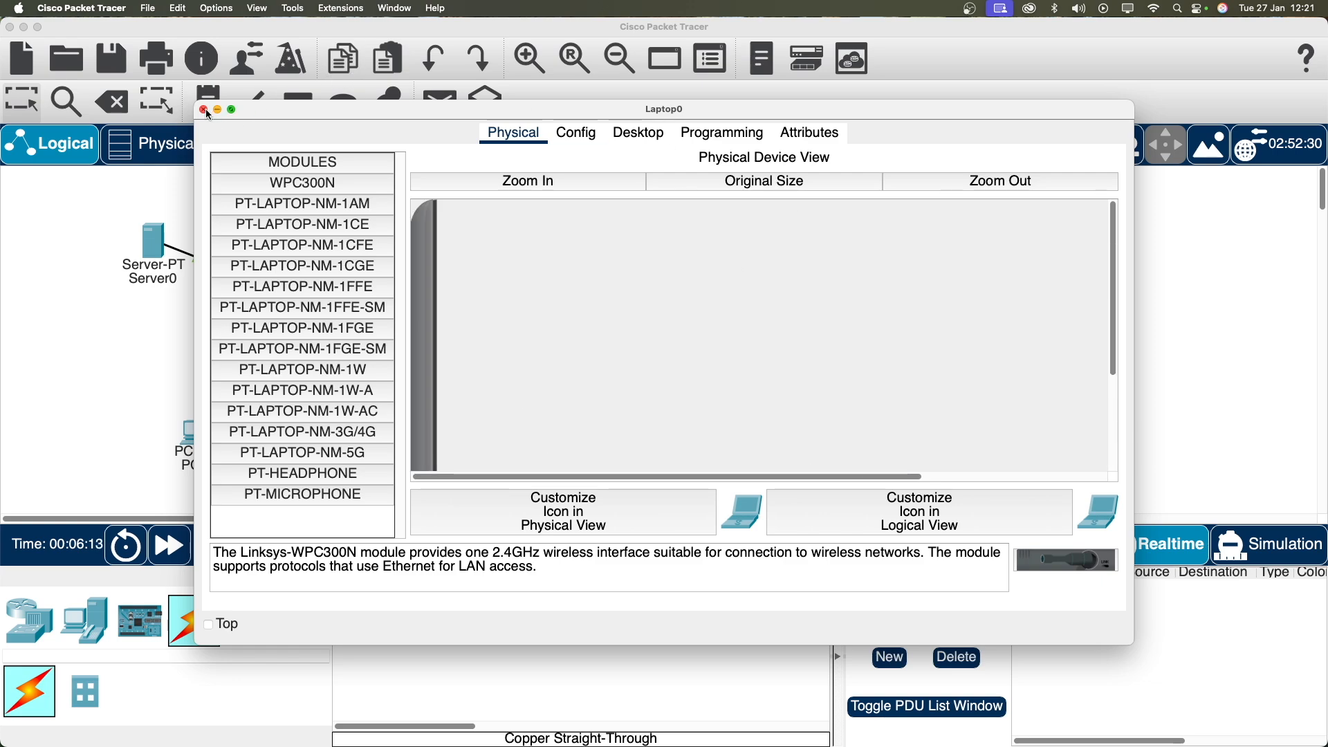
click(652, 143)
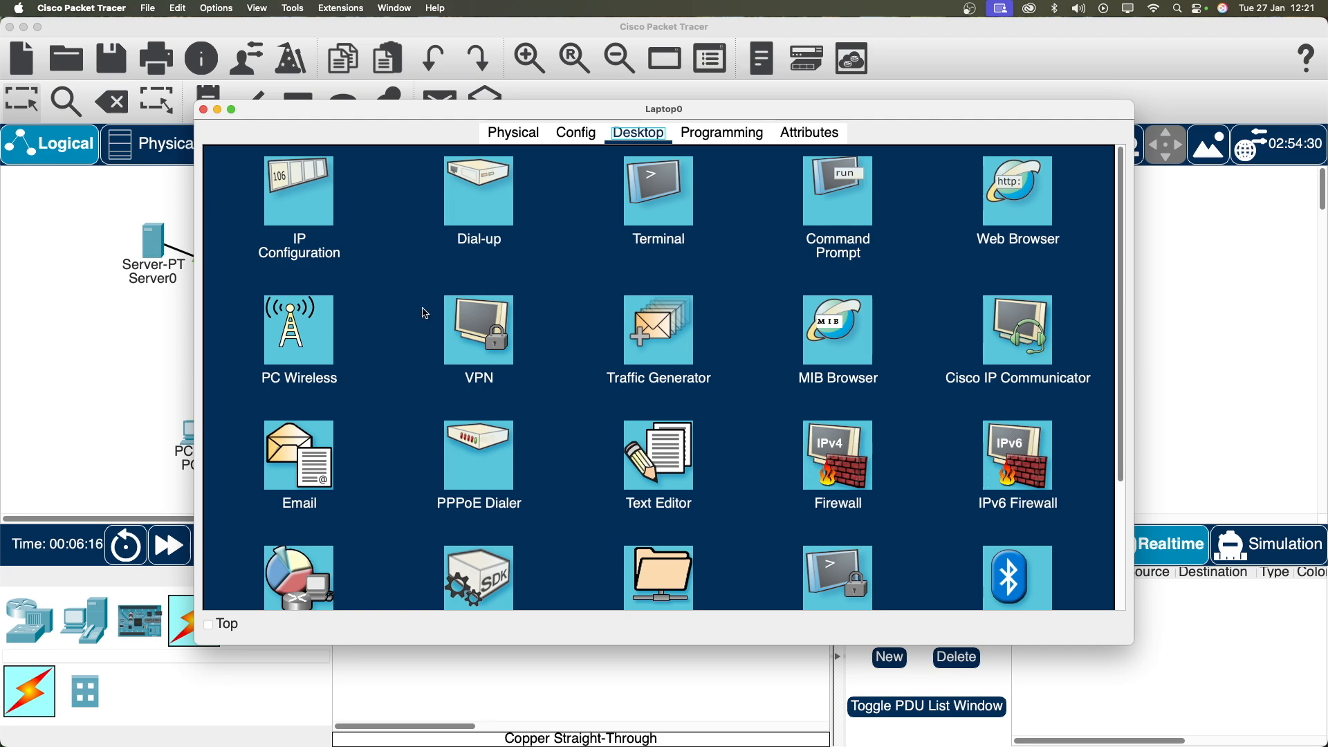
Step: In Laptop0's PC Wireless app, connect to Office Wifi using the WPA2 pre-shared key
click(317, 339)
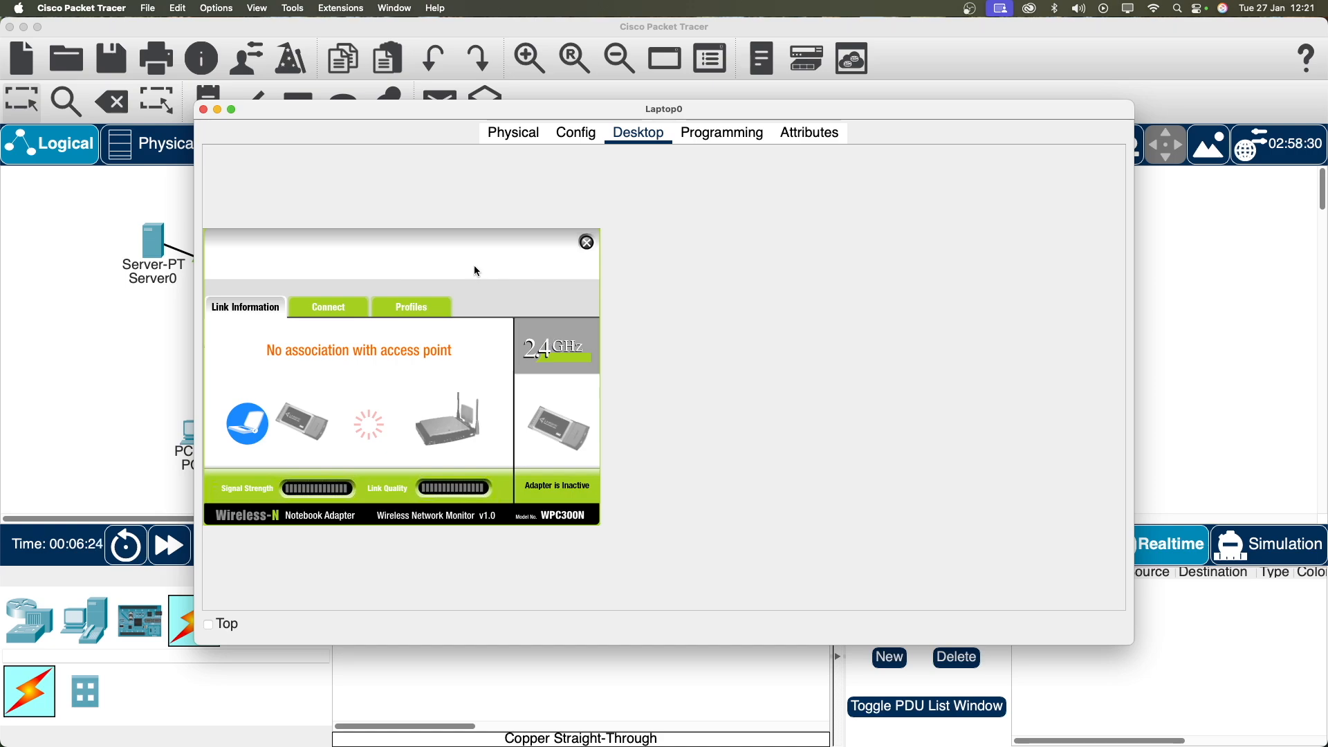
click(325, 308)
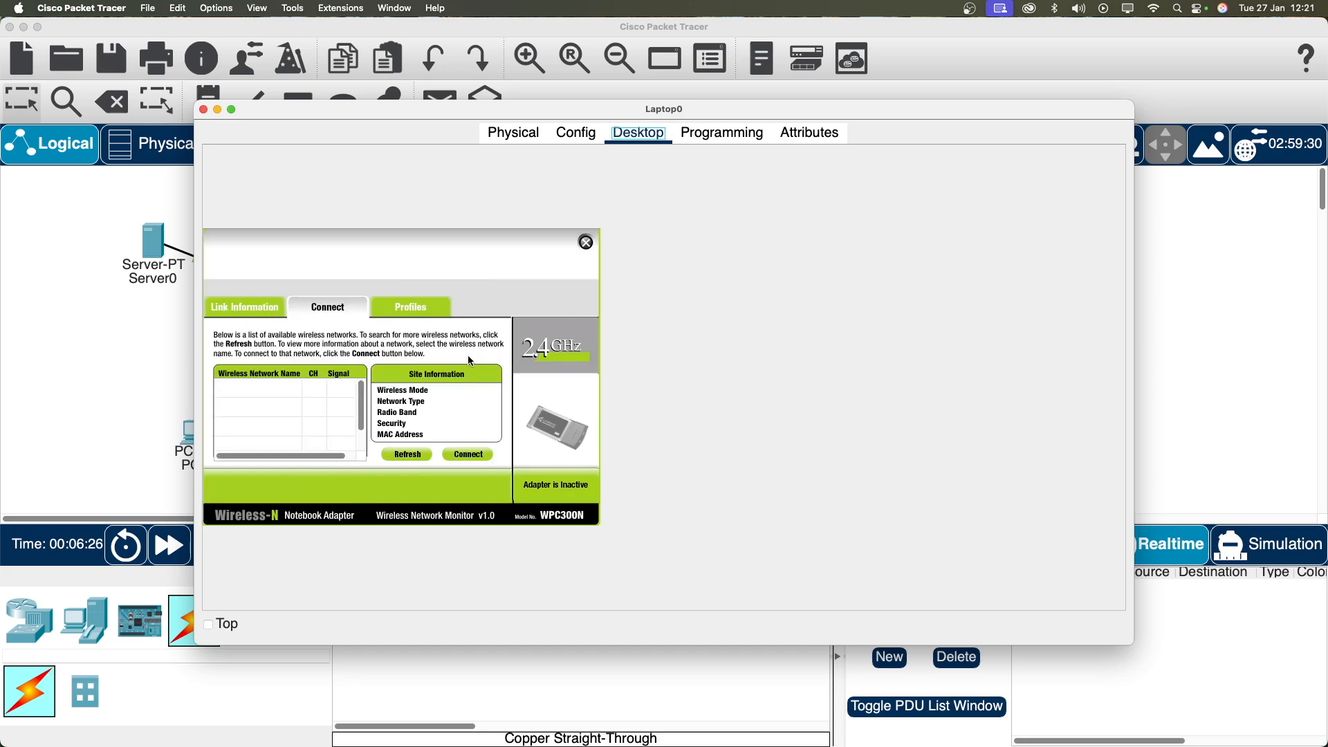
click(406, 455)
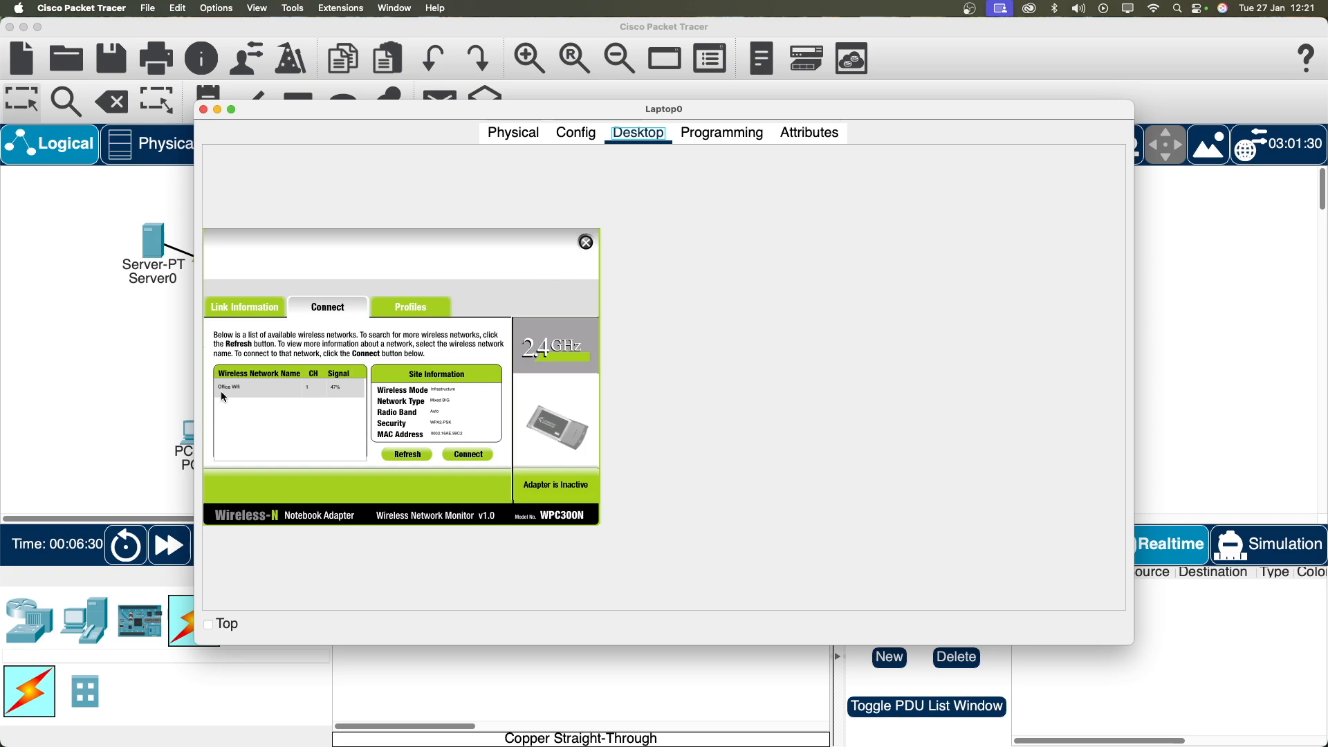
click(284, 391)
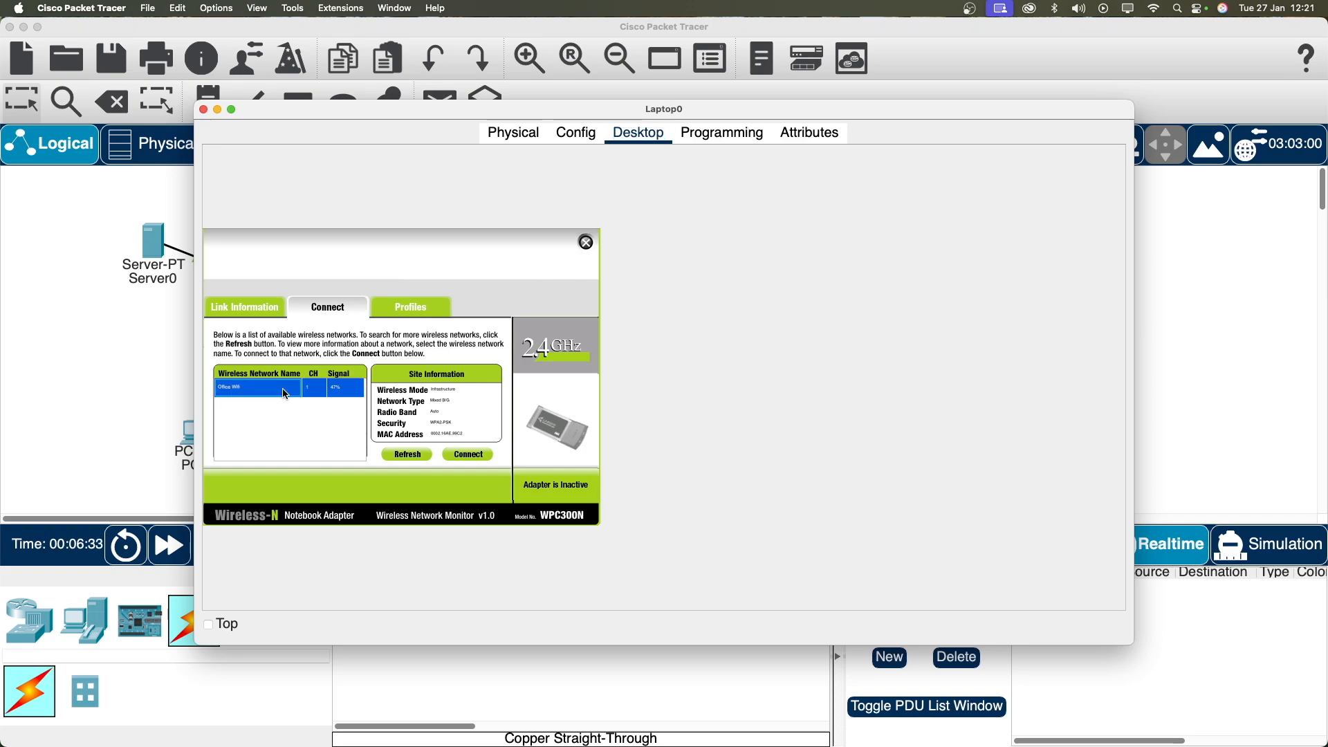
click(466, 458)
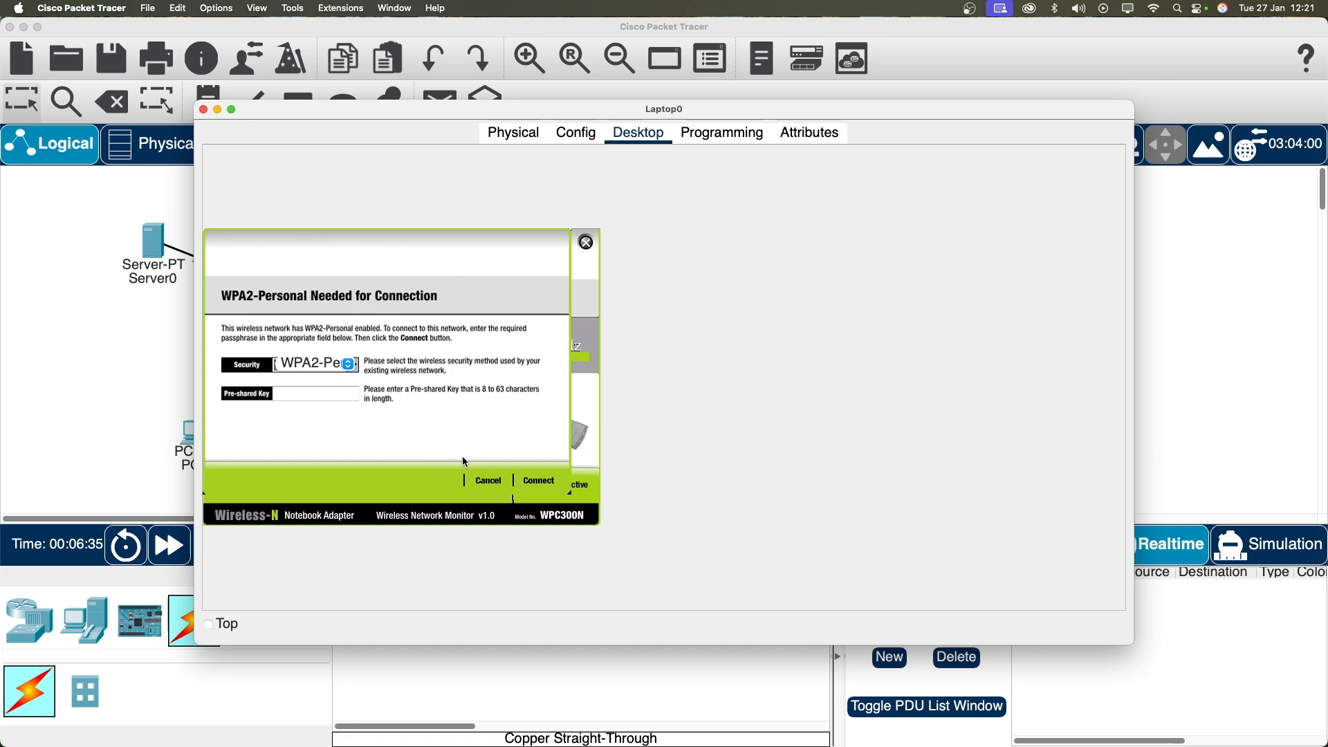
click(311, 396)
text(Office123)
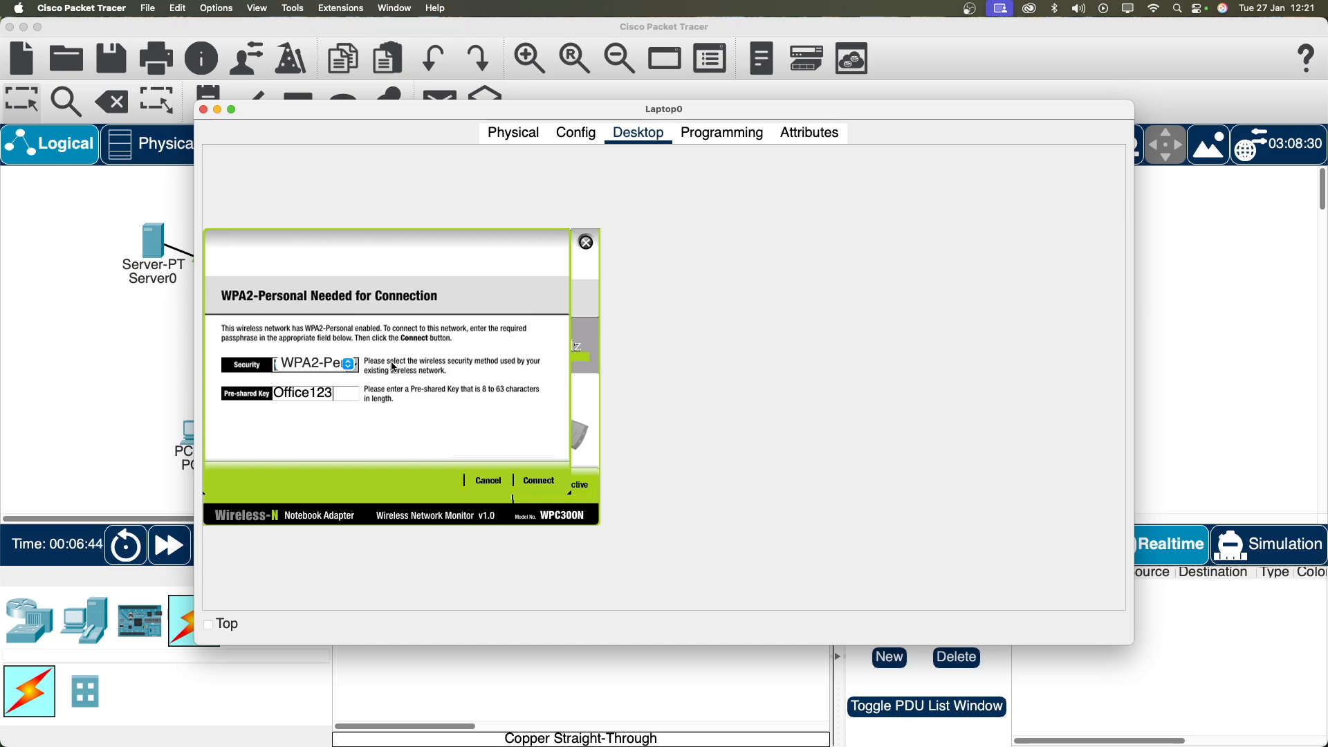
click(545, 482)
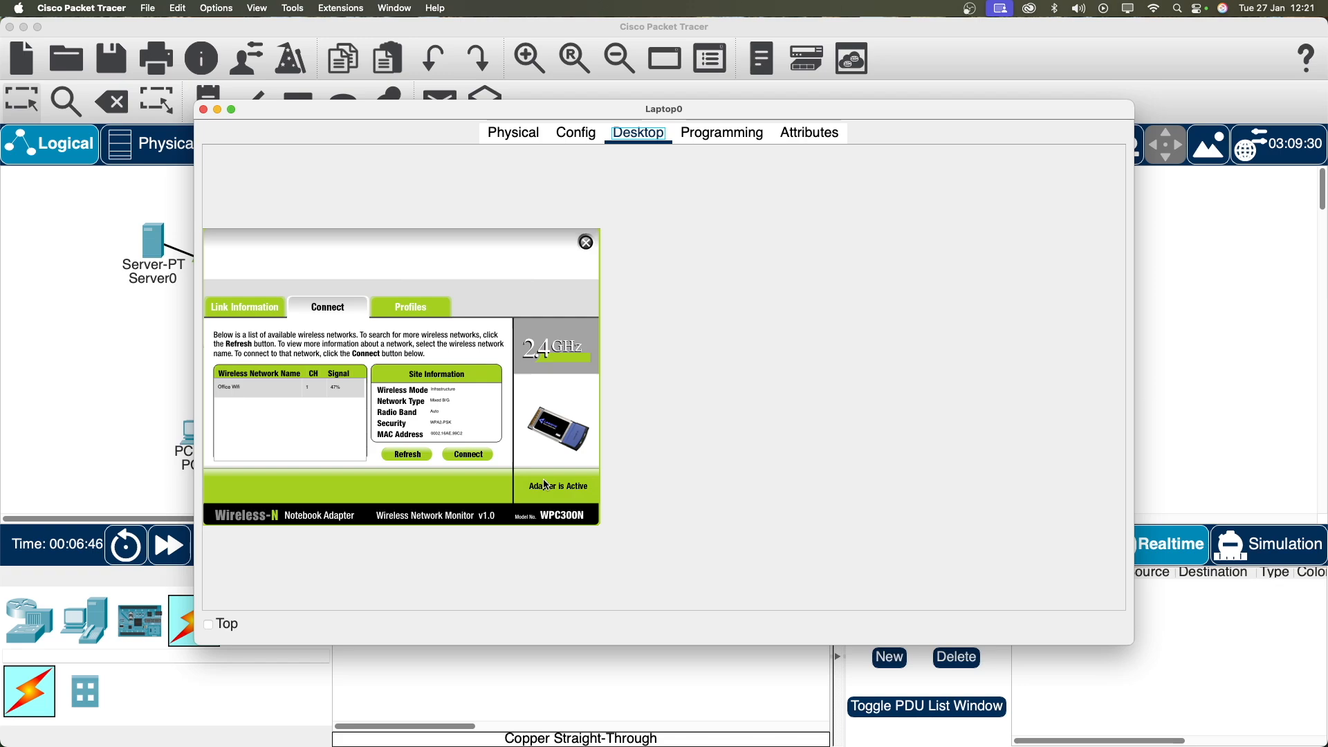
click(246, 307)
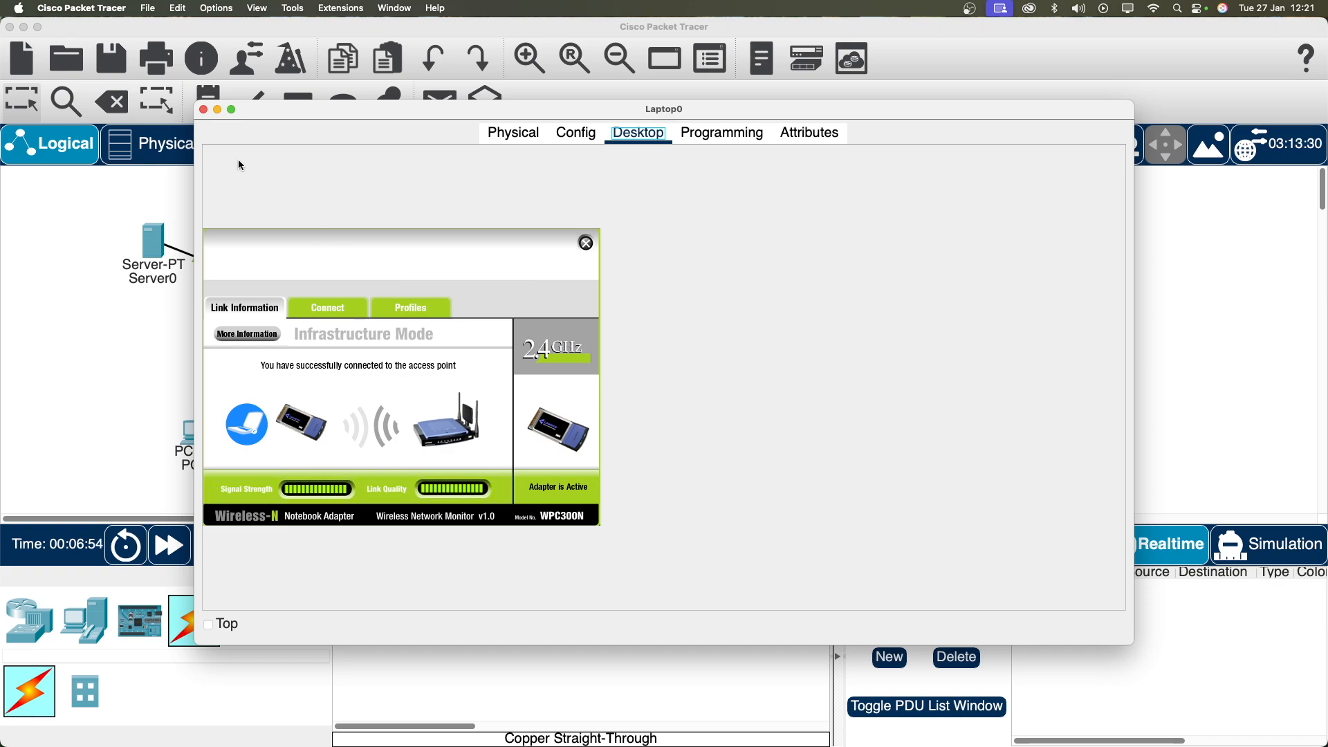
click(203, 109)
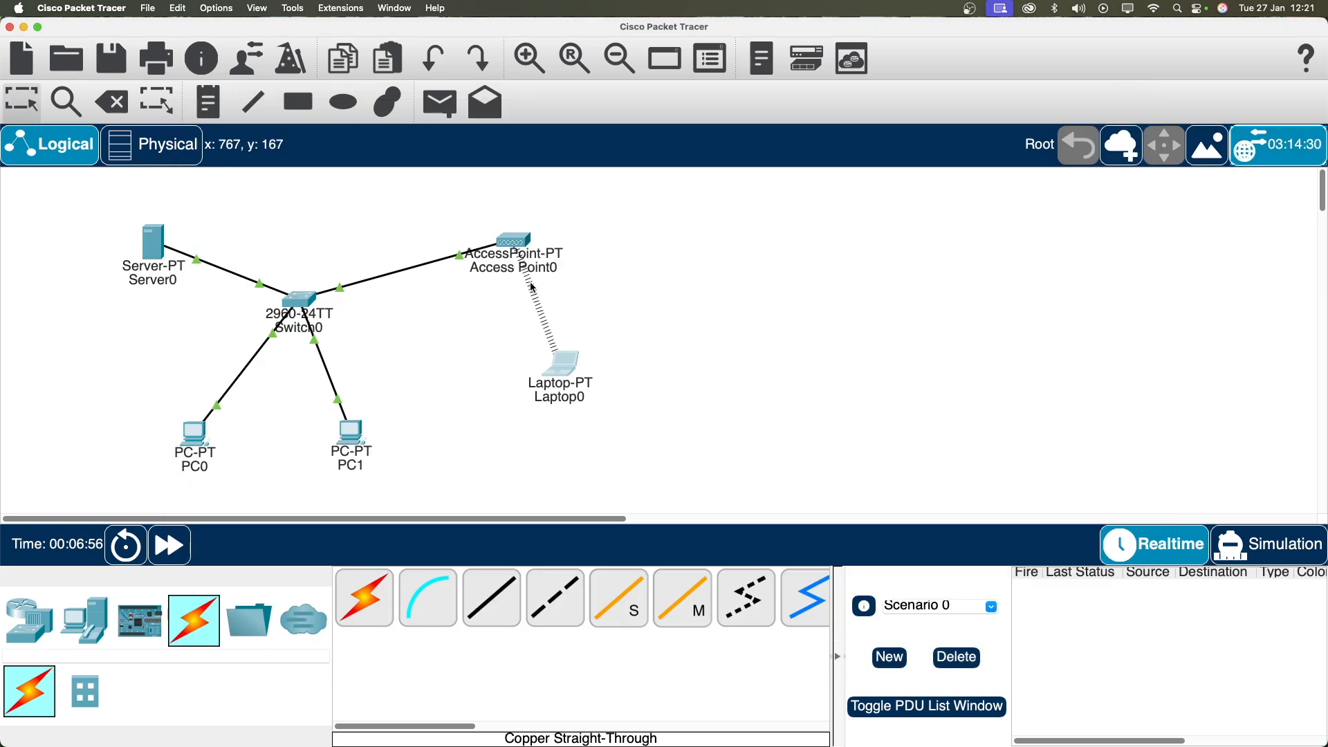
Step: Move Laptop0 down-right, nudge PC1 and PC0, and confirm PC0 shows 192.168.1.10/24
drag(561, 370, 623, 402)
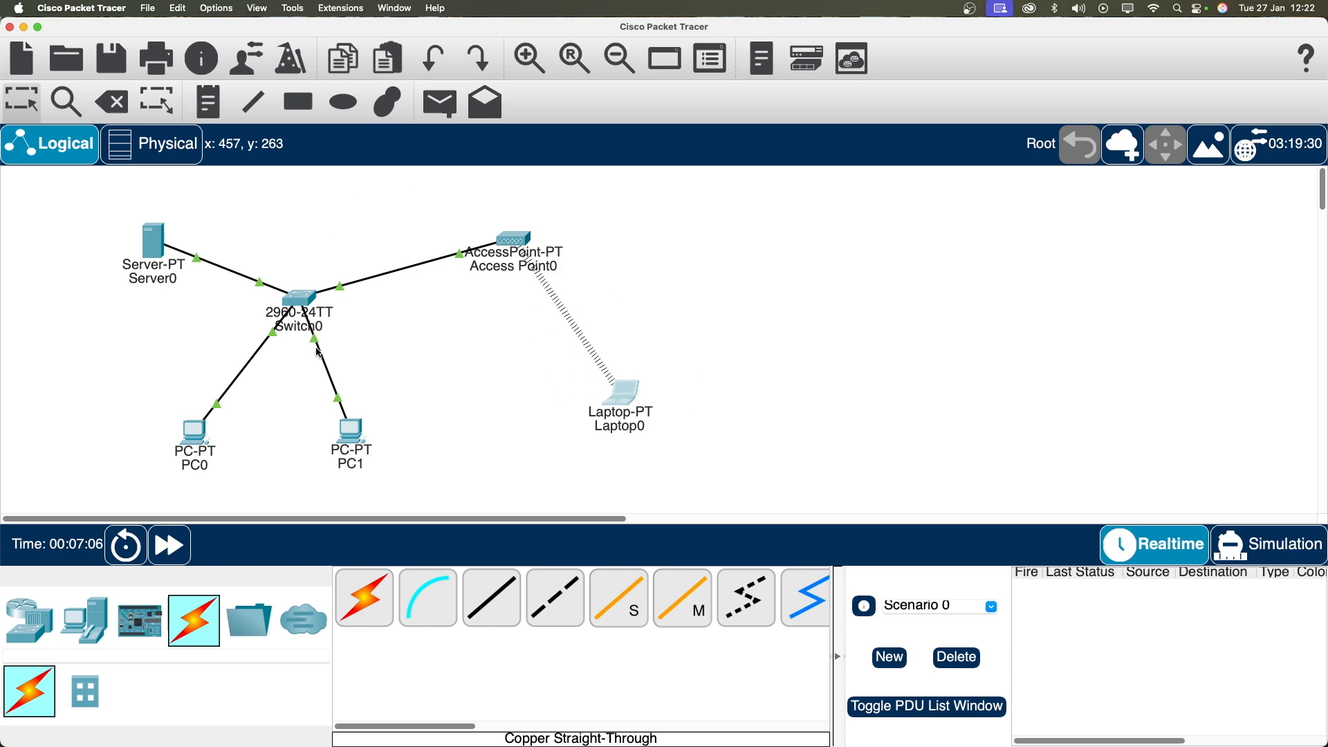
drag(358, 448, 357, 455)
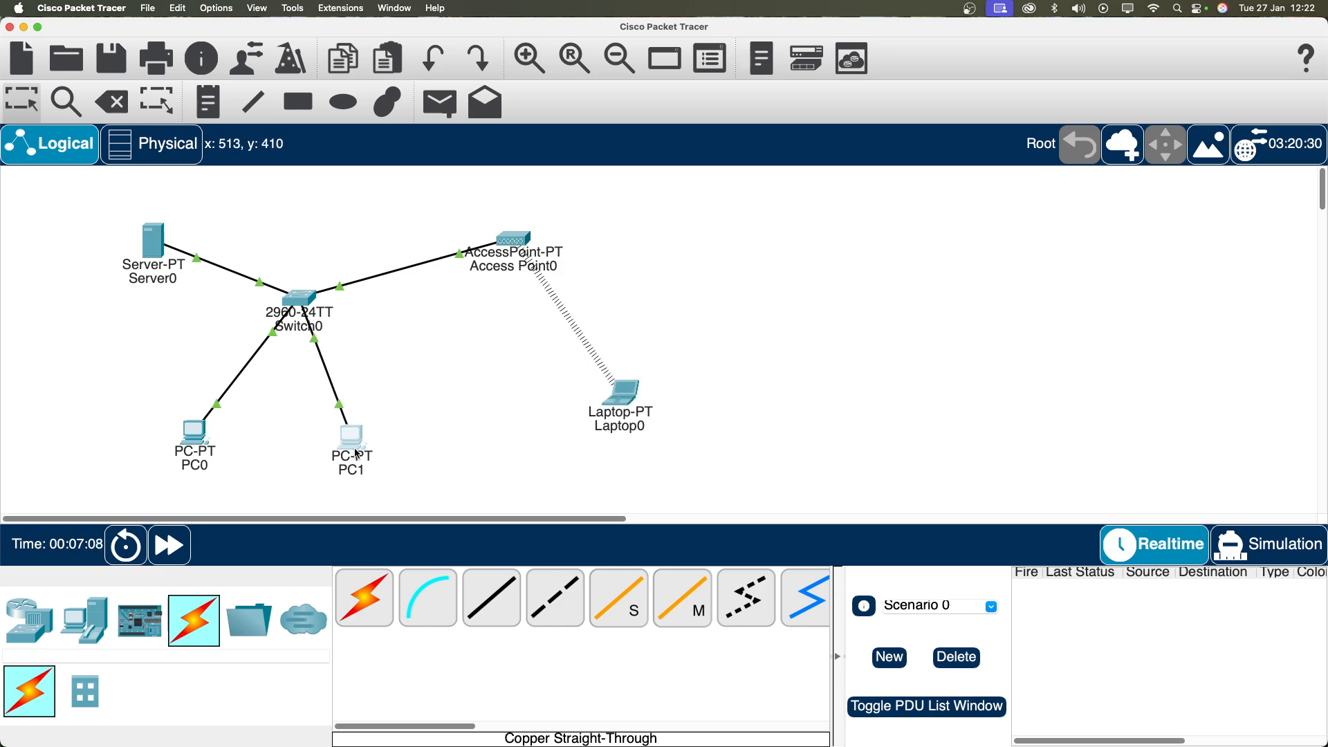
drag(215, 437, 211, 448)
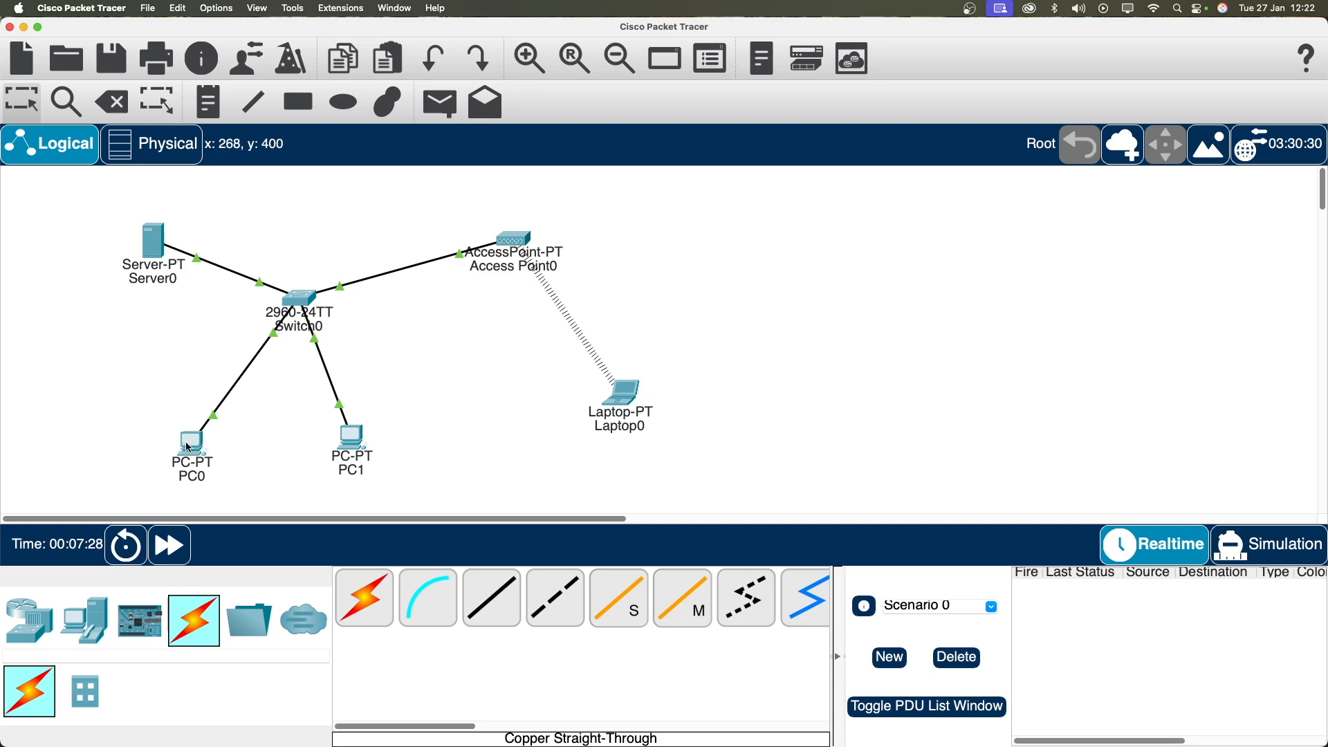
drag(185, 441, 190, 434)
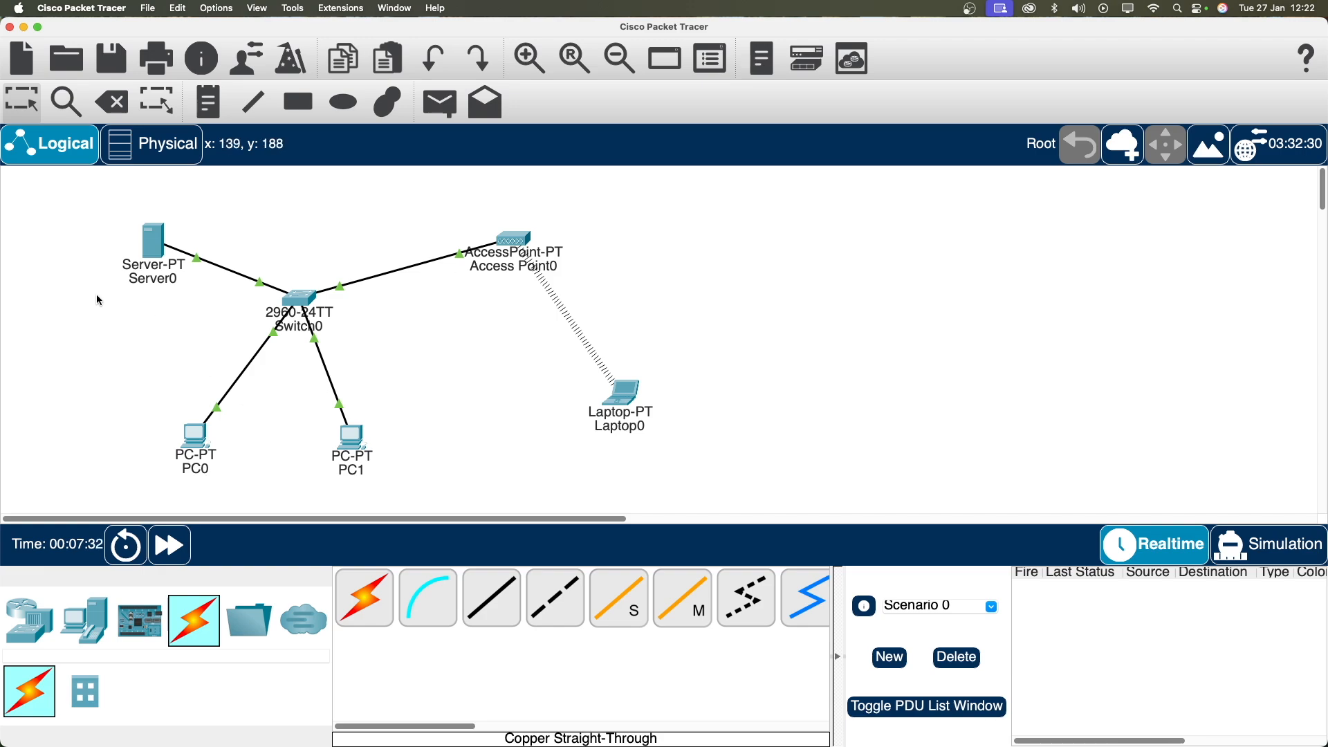
mouse_move(198, 450)
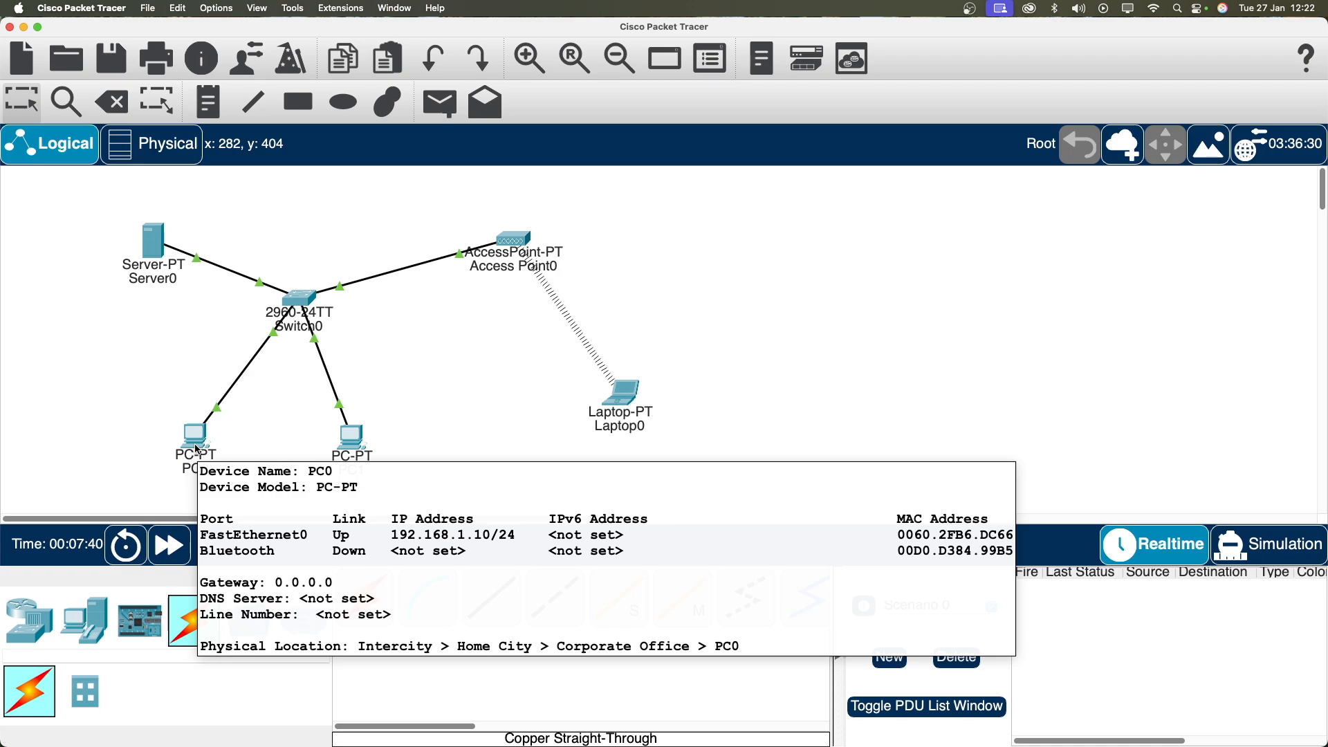
Step: From PC0's command prompt, ping PC1 at 192.168.1.11 and then 192.168.1.1
click(195, 444)
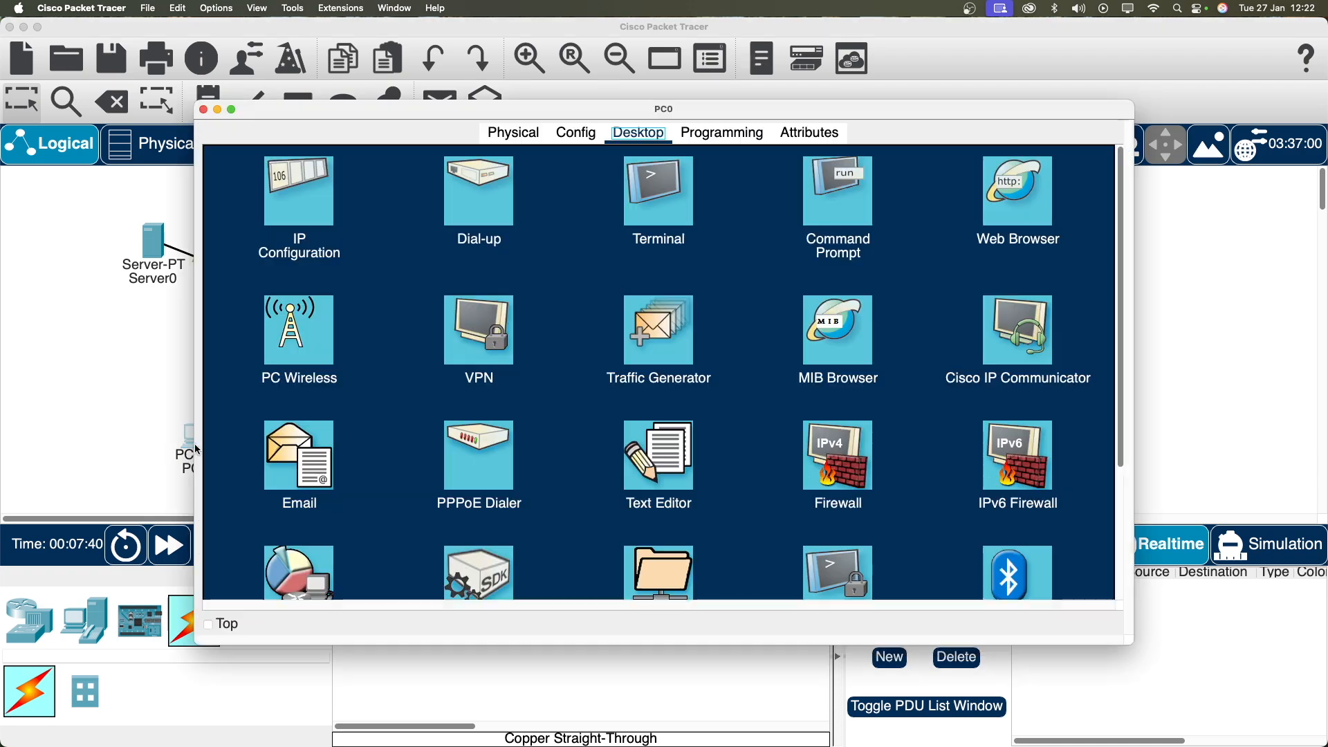
click(868, 205)
key(Return)
text(ping)
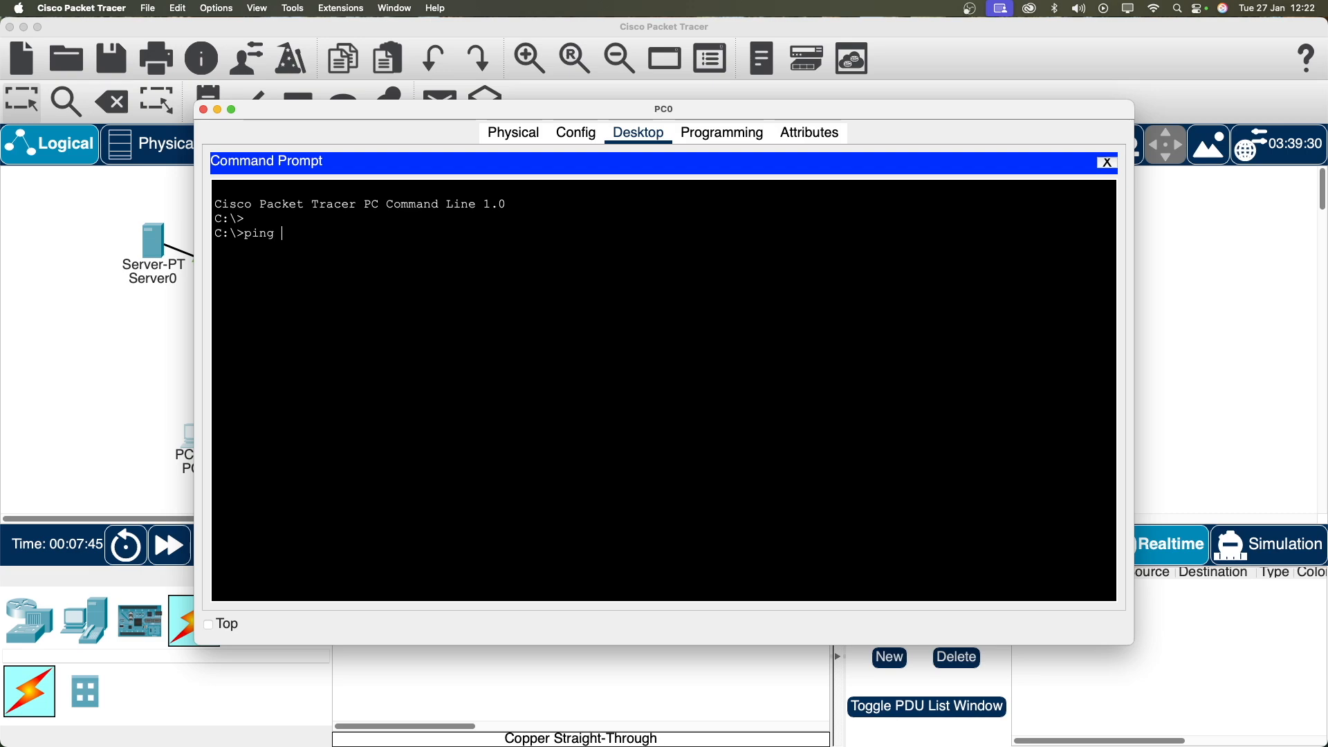
text( 192.)
click(152, 444)
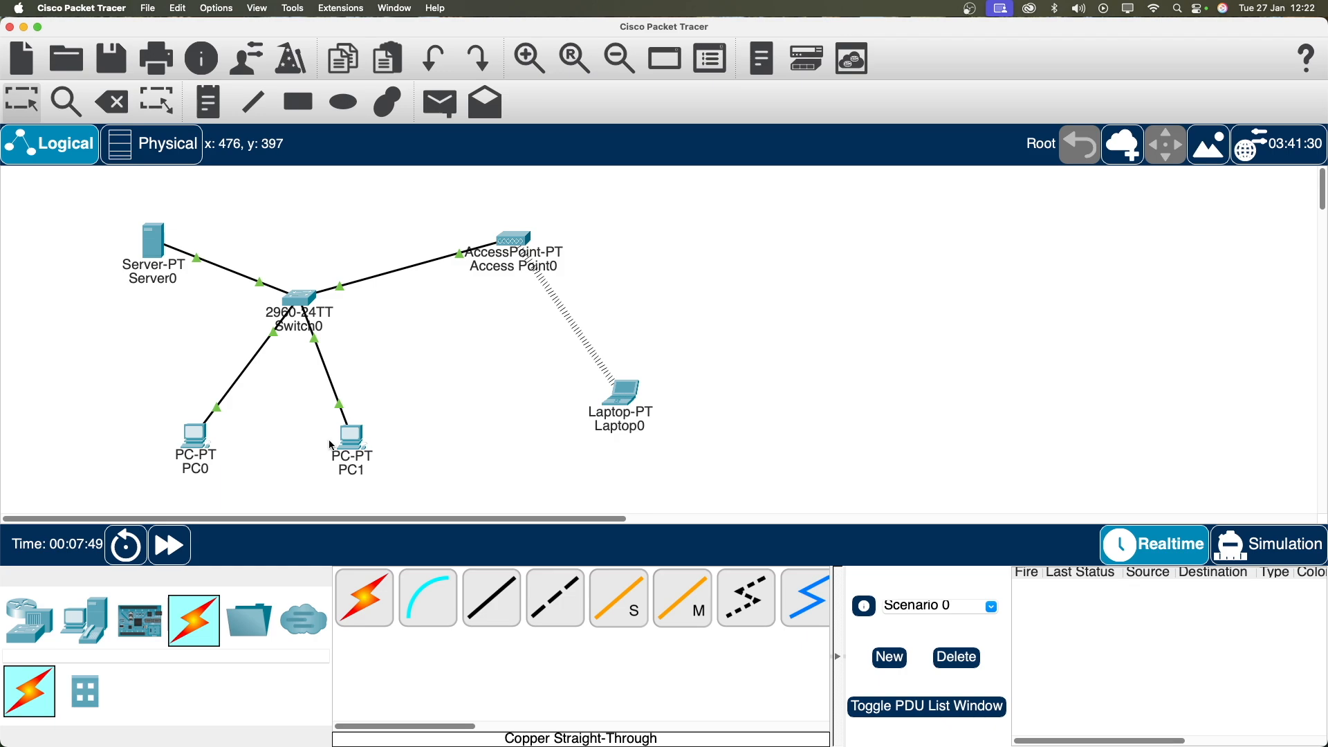
mouse_move(351, 444)
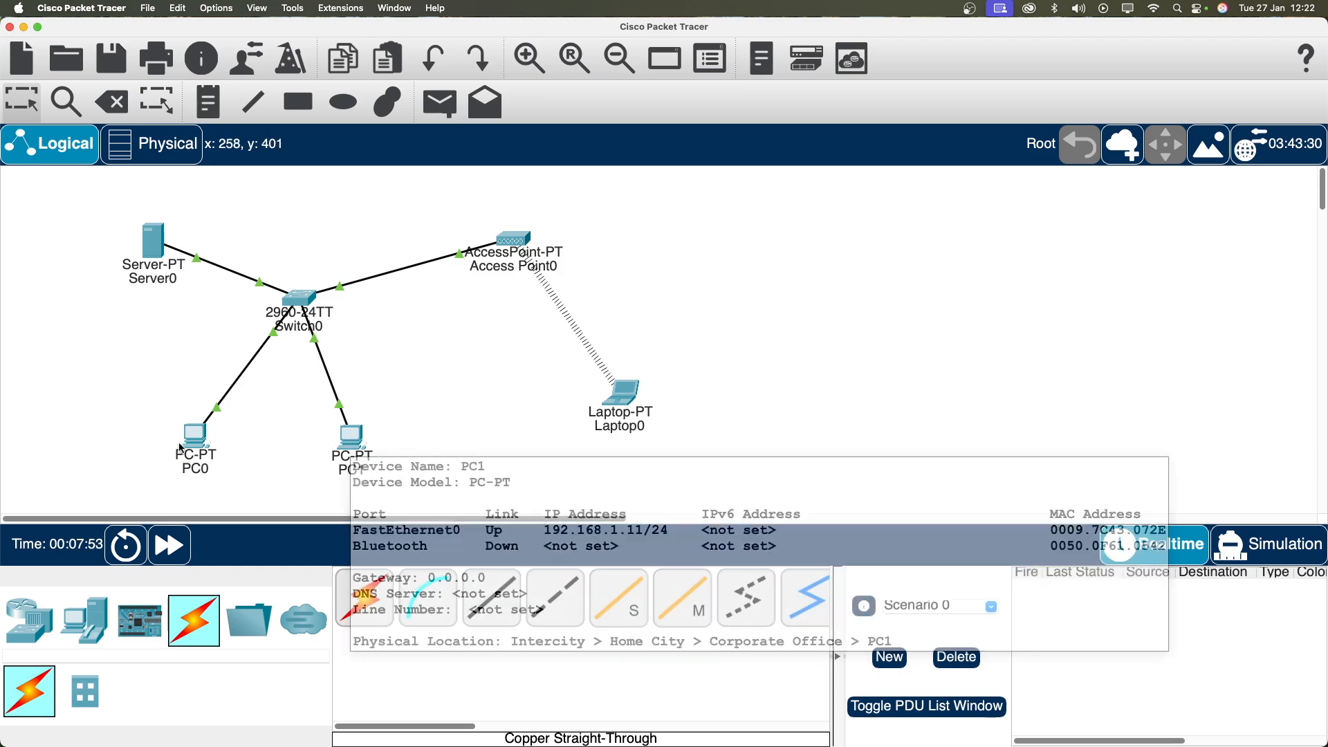
click(196, 437)
text(168.1.11)
key(Return)
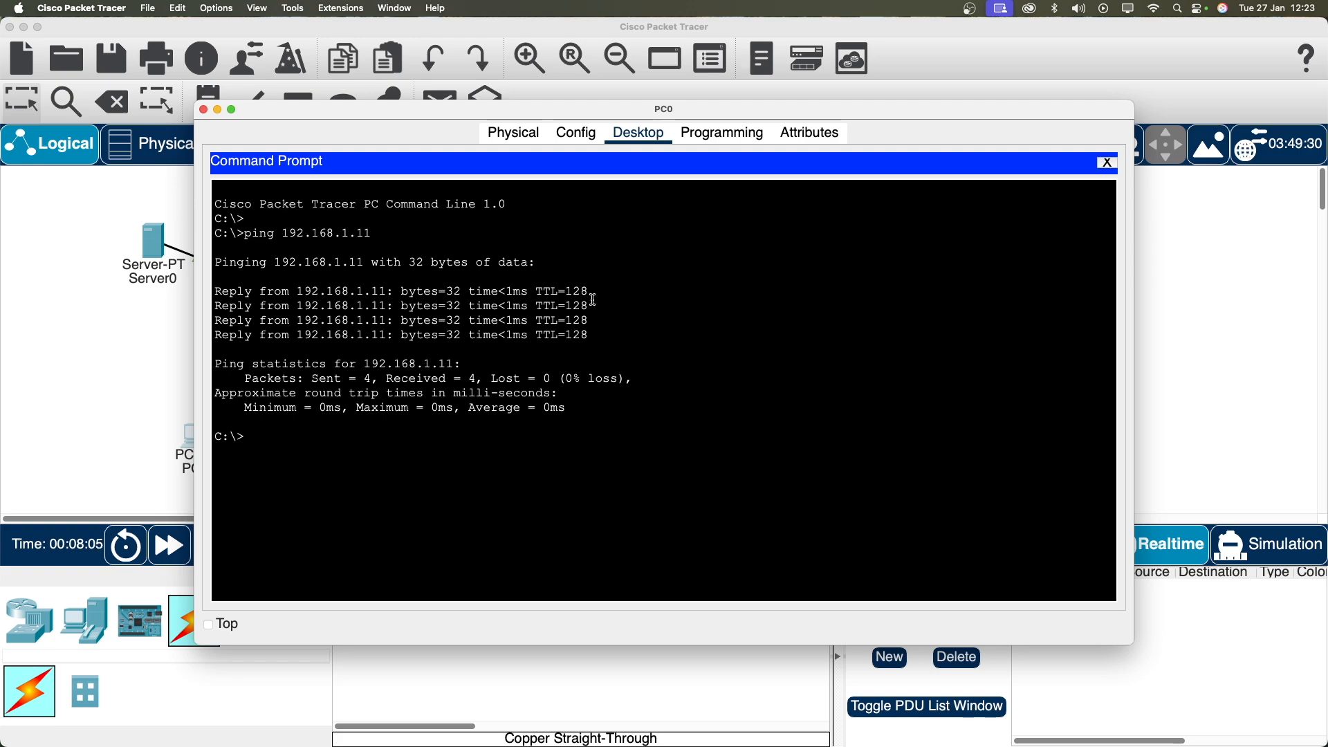
text(ping 192.168.1.1)
key(Return)
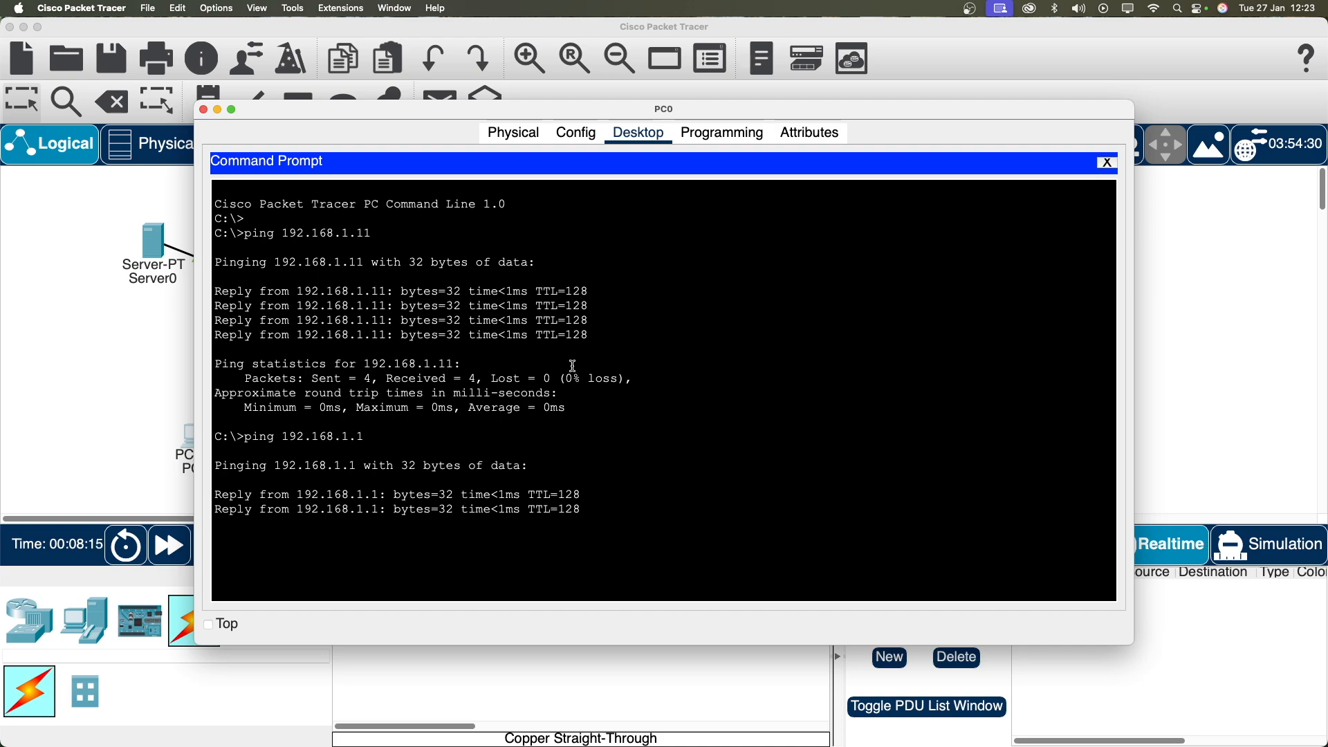
Step: Ping 192.168.1.12 from PC0 and return to the topology canvas
drag(605, 120, 580, 86)
scroll(575, 356, down, 1)
text(ping 192.168.1.)
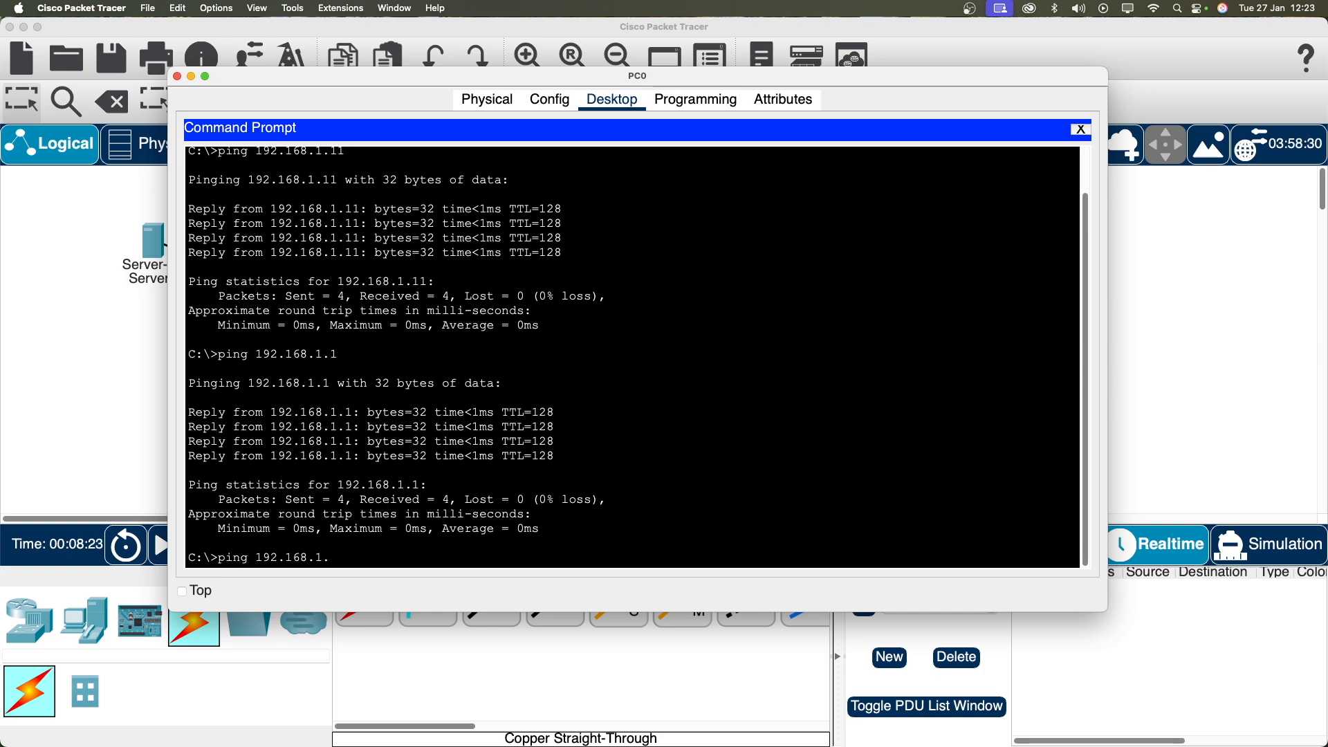
click(1177, 278)
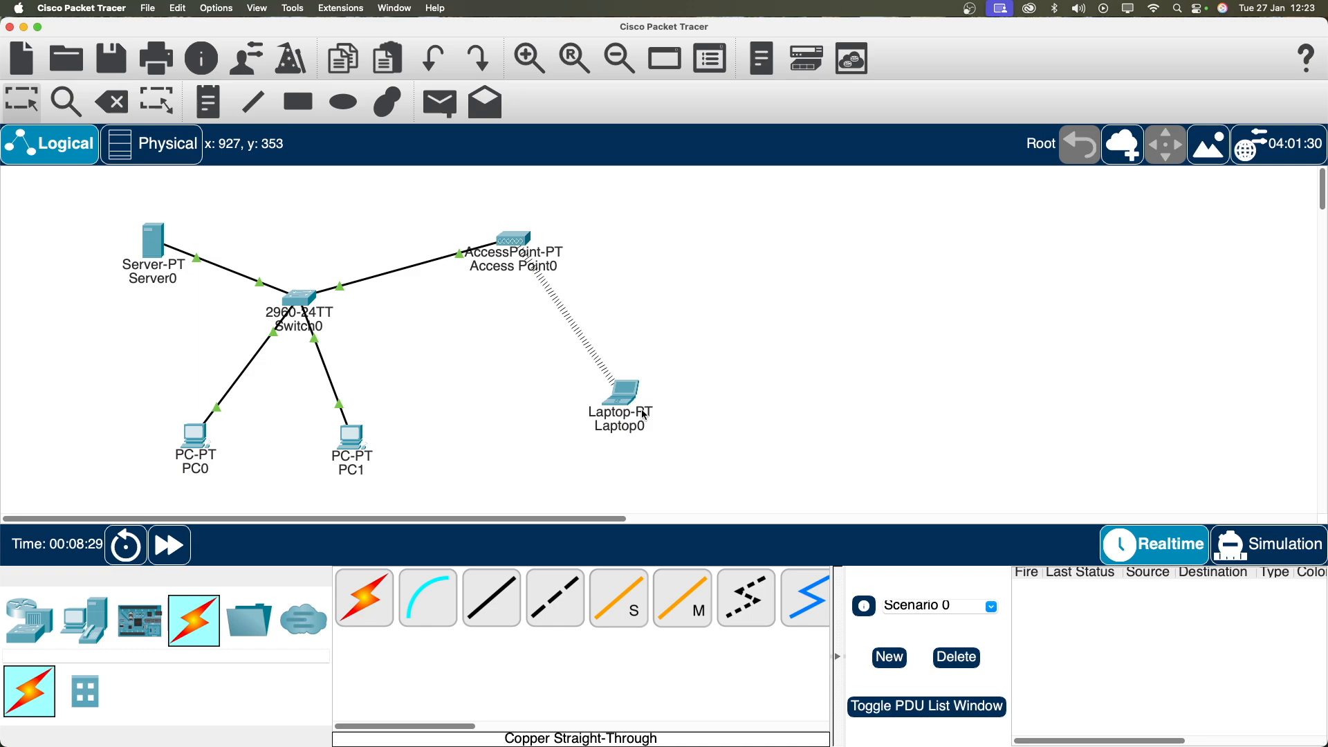
mouse_move(625, 397)
click(199, 437)
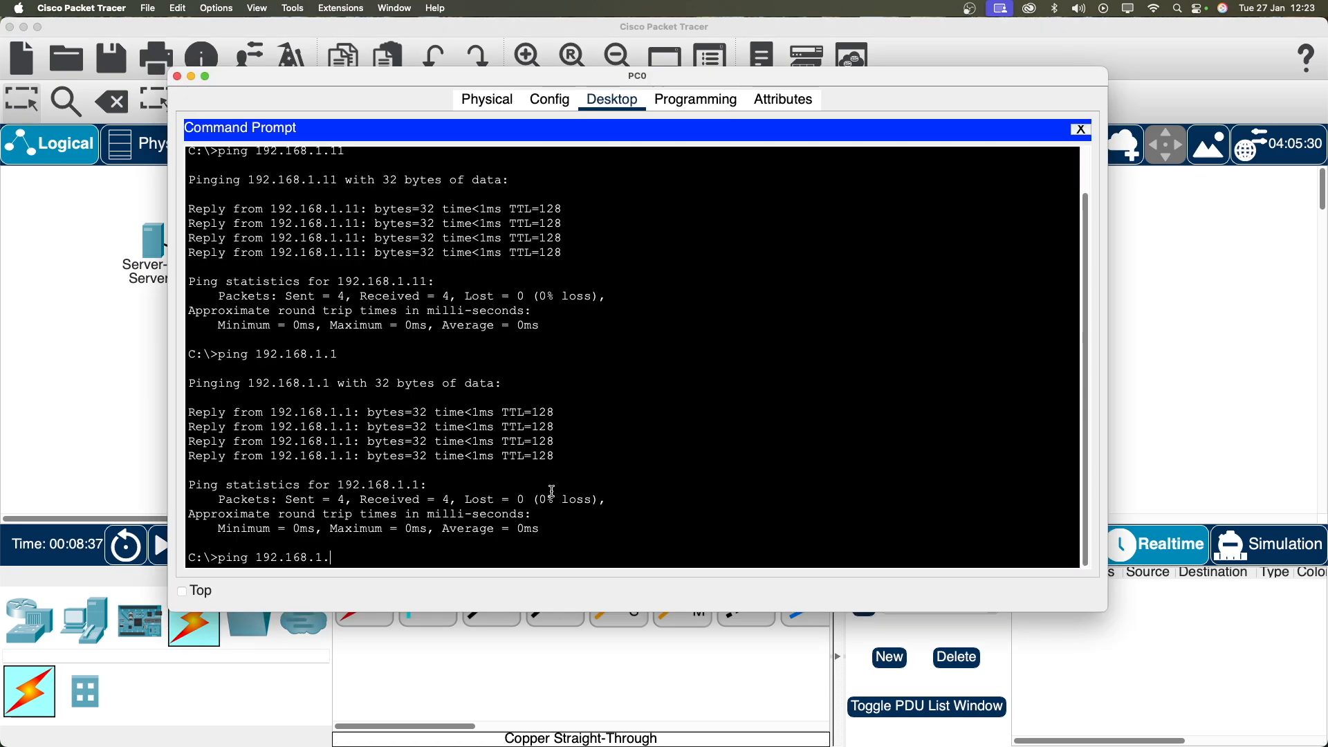
text(12)
key(Return)
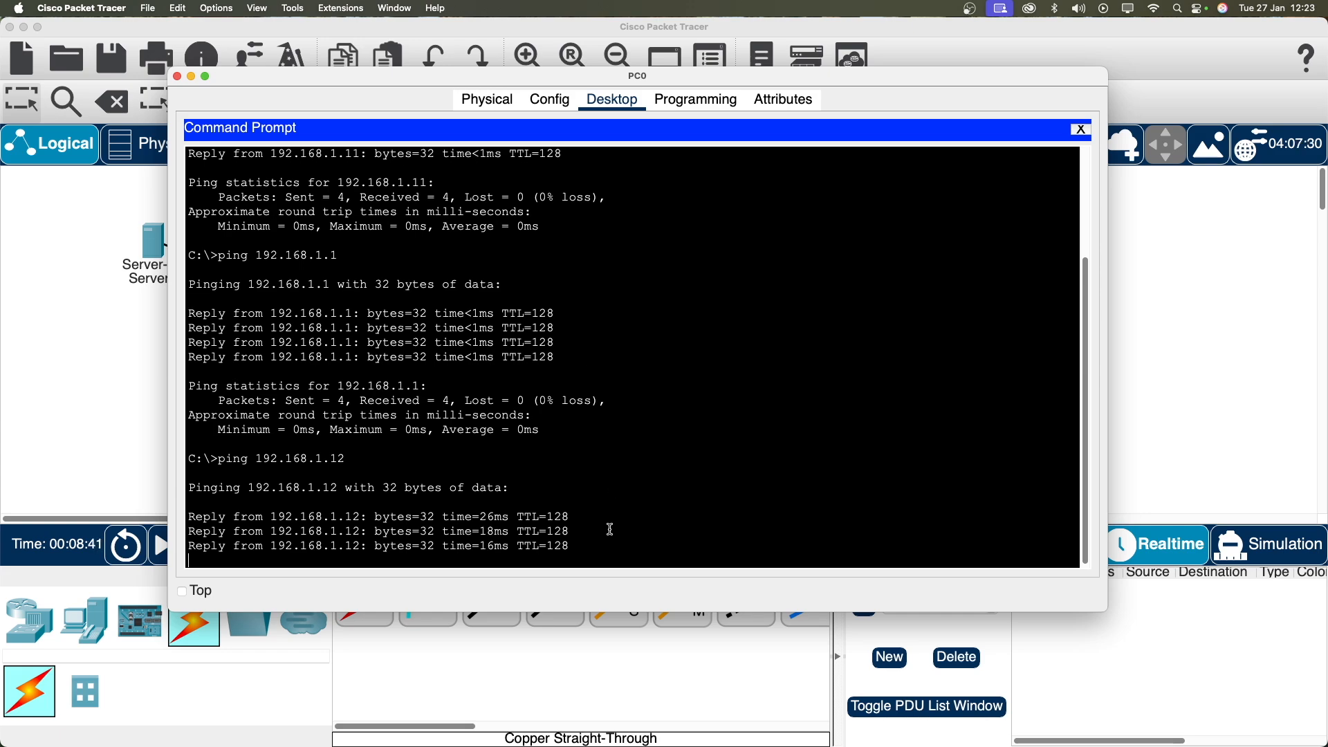
click(1147, 381)
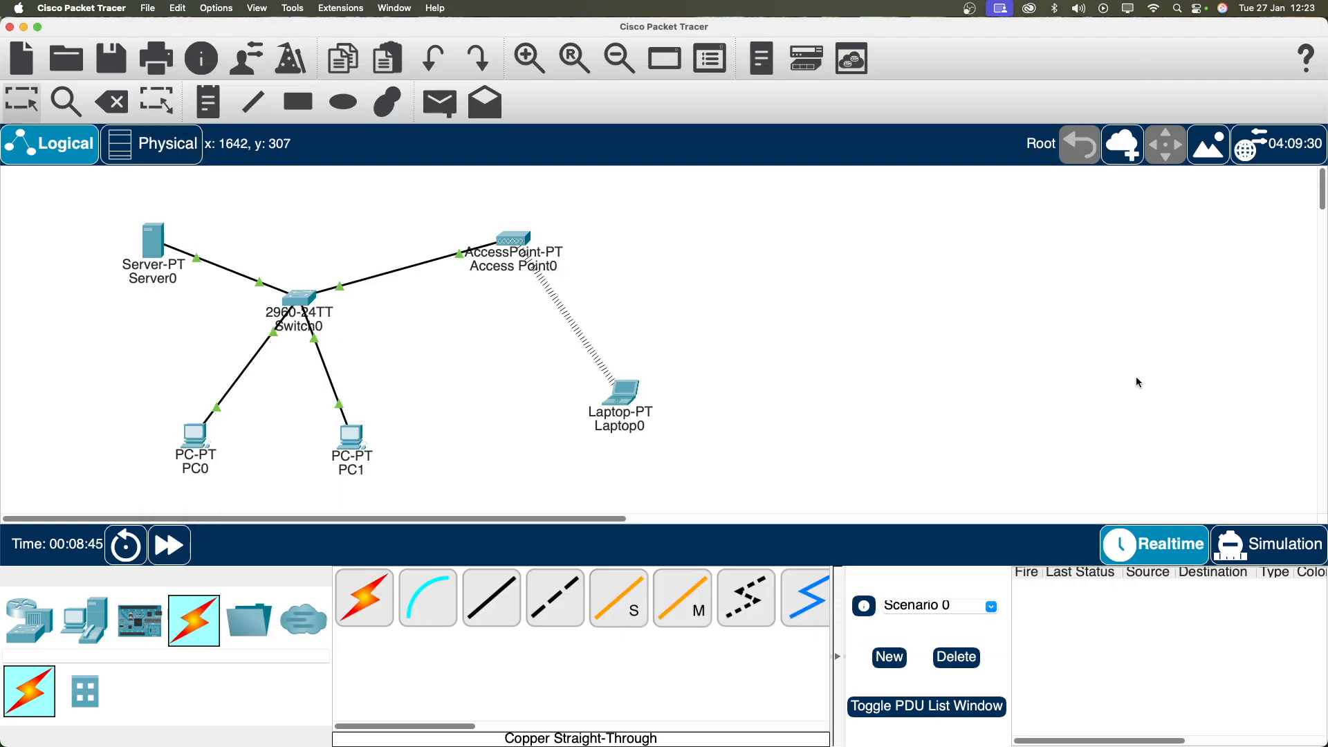
Step: Nudge Laptop0 slightly, then ping 192.168.1.1 from its command prompt
drag(592, 412, 602, 400)
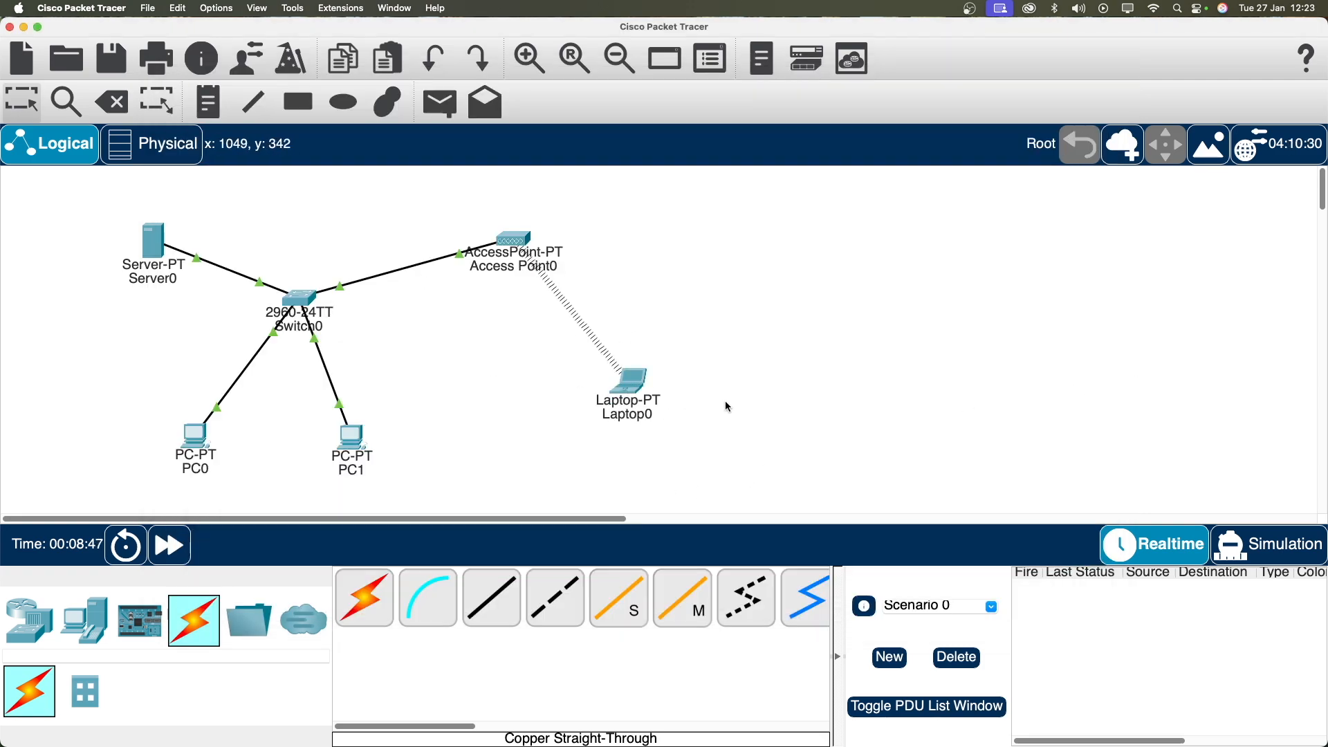
click(629, 381)
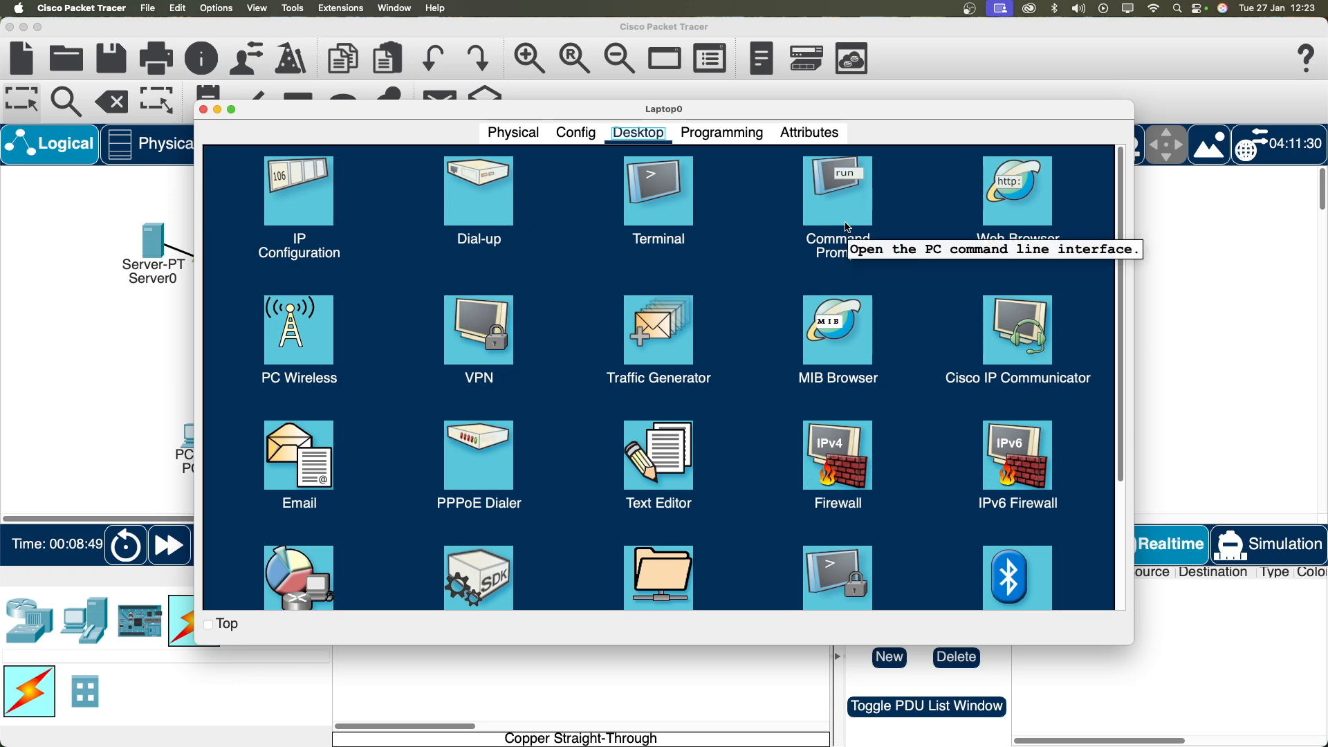
click(849, 228)
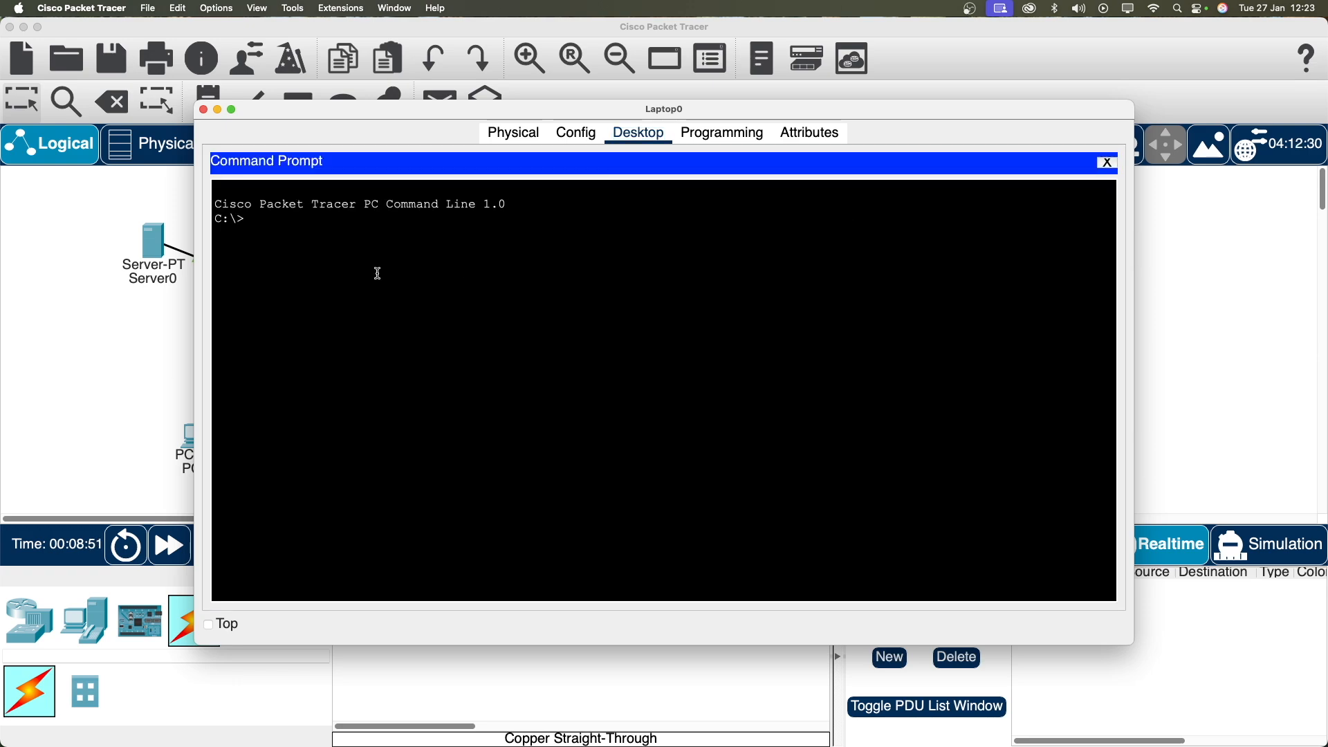
text(ping)
key(BackSpace)
key(BackSpace)
key(BackSpace)
key(BackSpace)
key(Return)
text(ping 192.168.1.1)
key(Return)
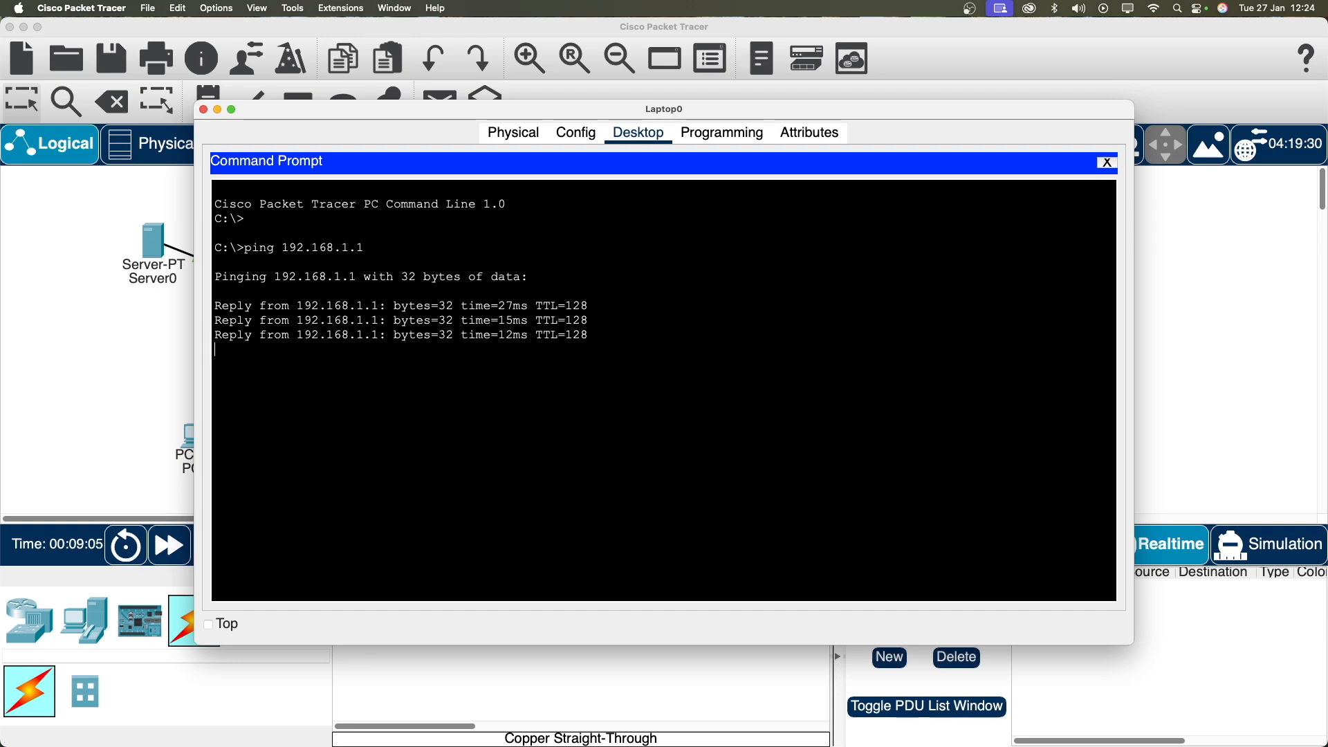
Step: Ping PC0 at 192.168.1.10 from Laptop0 and return to the topology
key(Up)
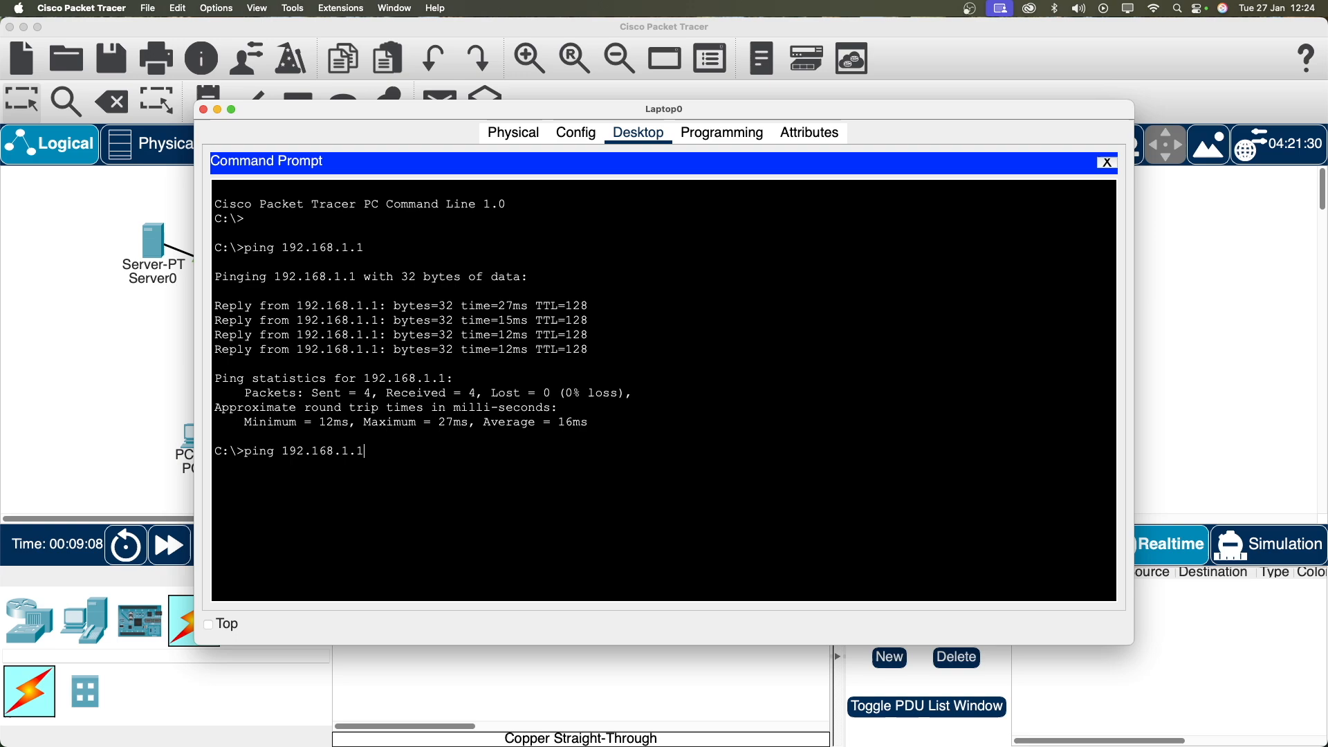
text(0)
key(Return)
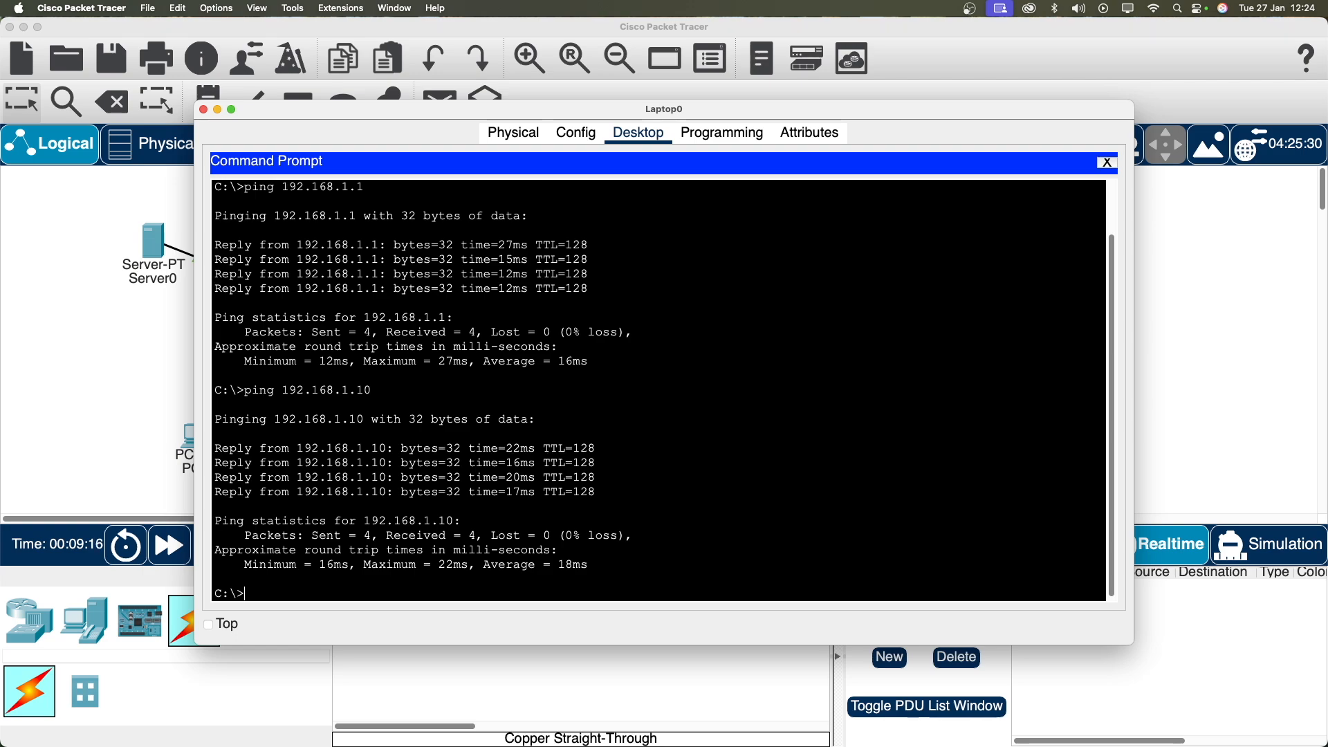
click(1187, 312)
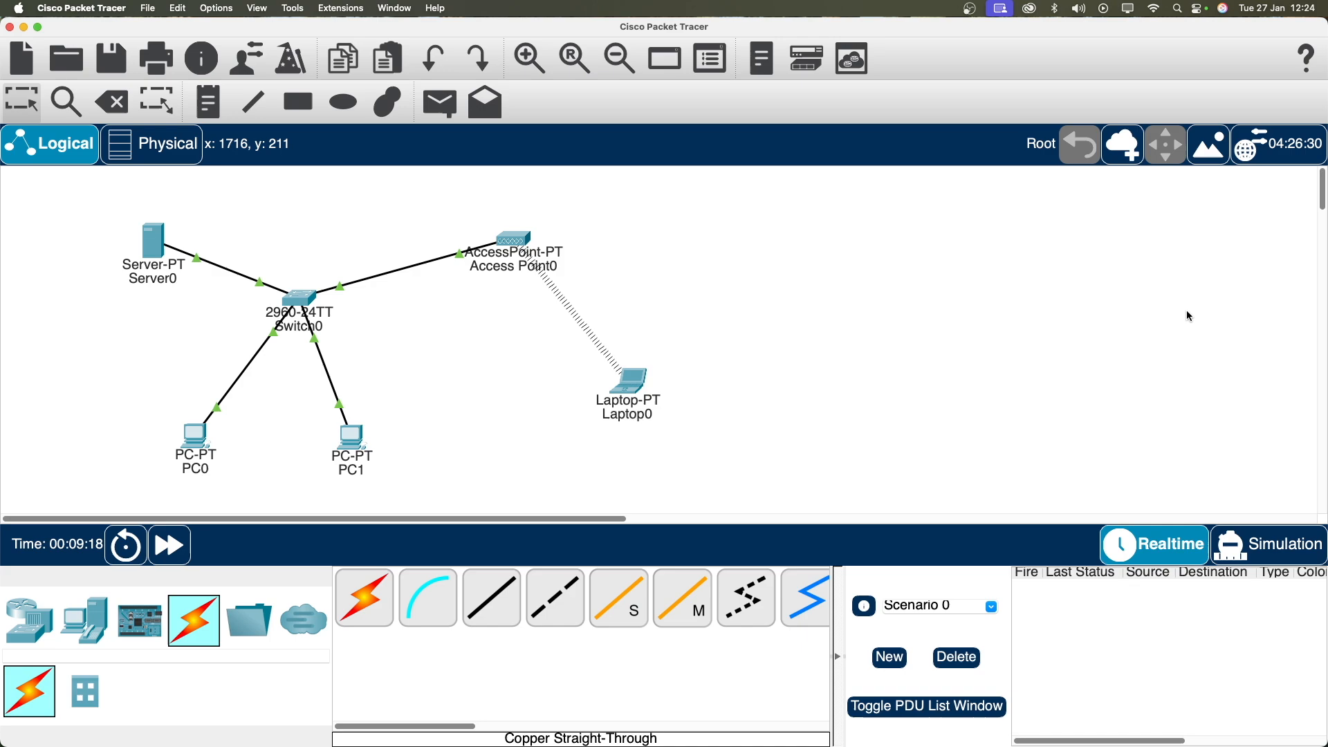